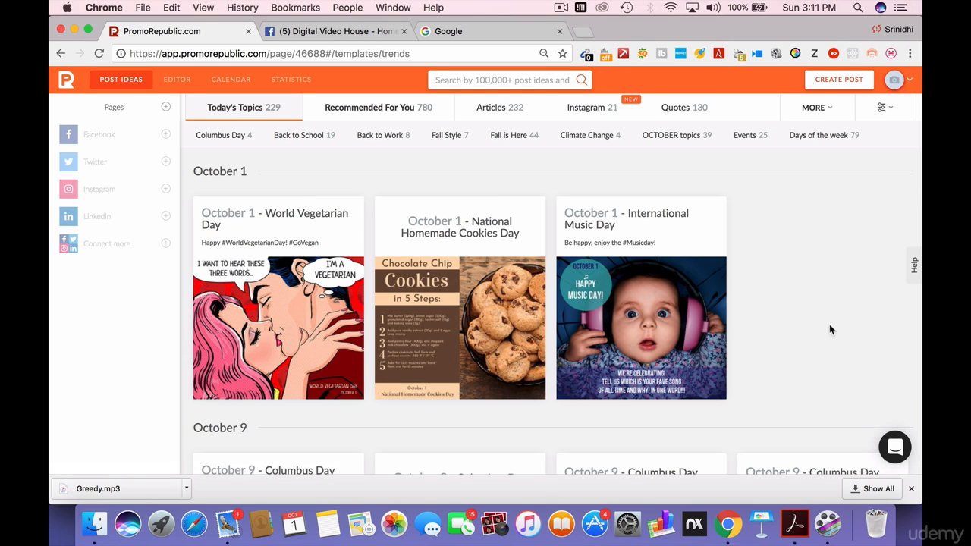
Browse the Today's Topics post ideas from the October 1 and October 9 holidays through the October topics
scroll(829, 324, "down", 5)
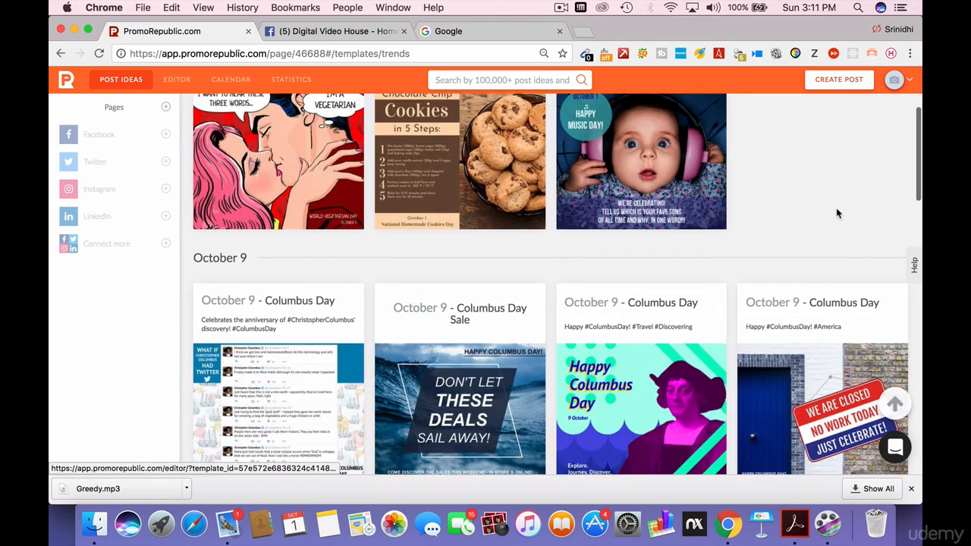
scroll(834, 224, "up", 5)
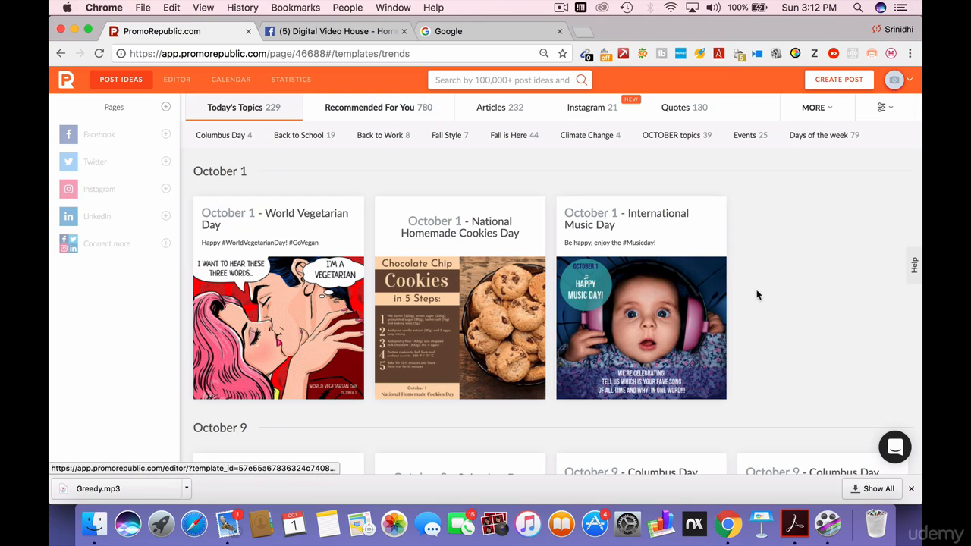
scroll(795, 331, "down", 1)
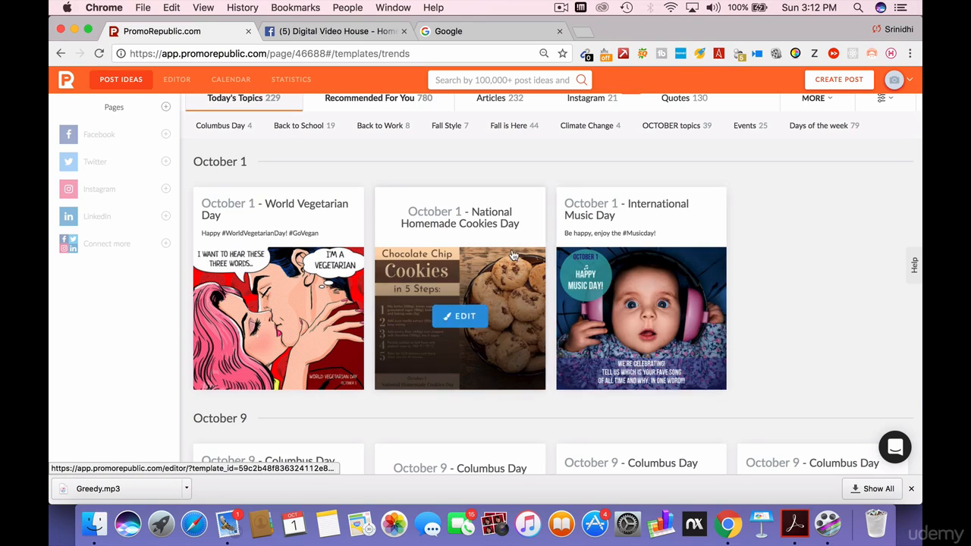
scroll(786, 316, "down", 8)
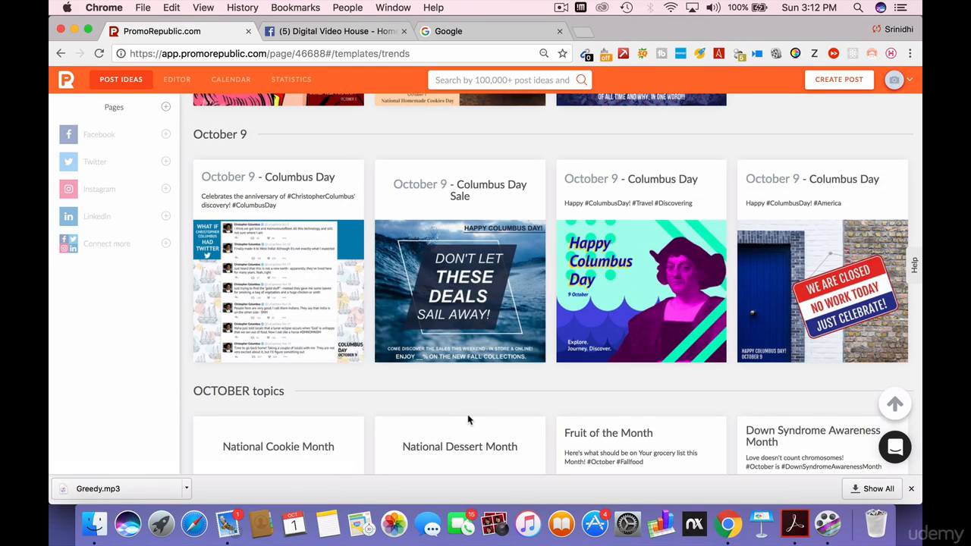
scroll(468, 419, "down", 5)
scroll(533, 465, "down", 4)
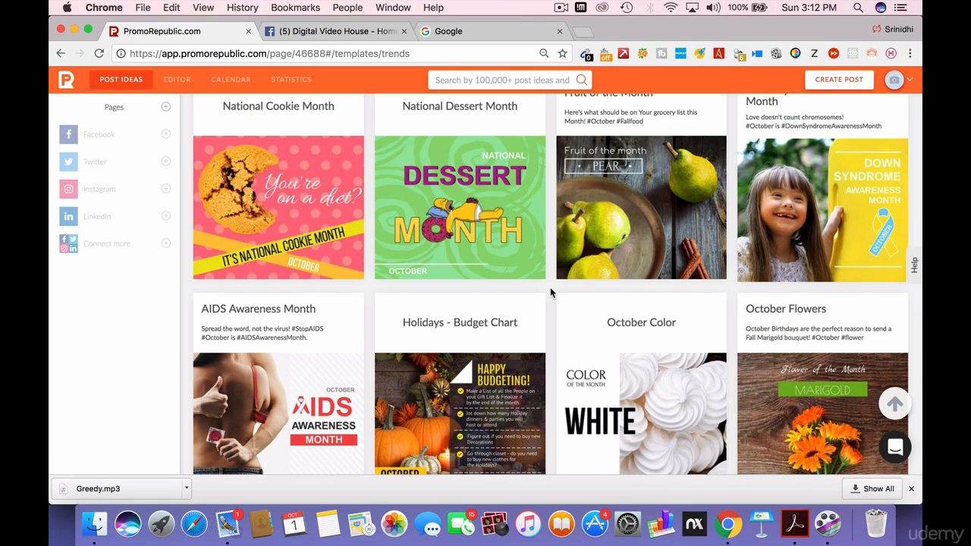
scroll(550, 287, "down", 10)
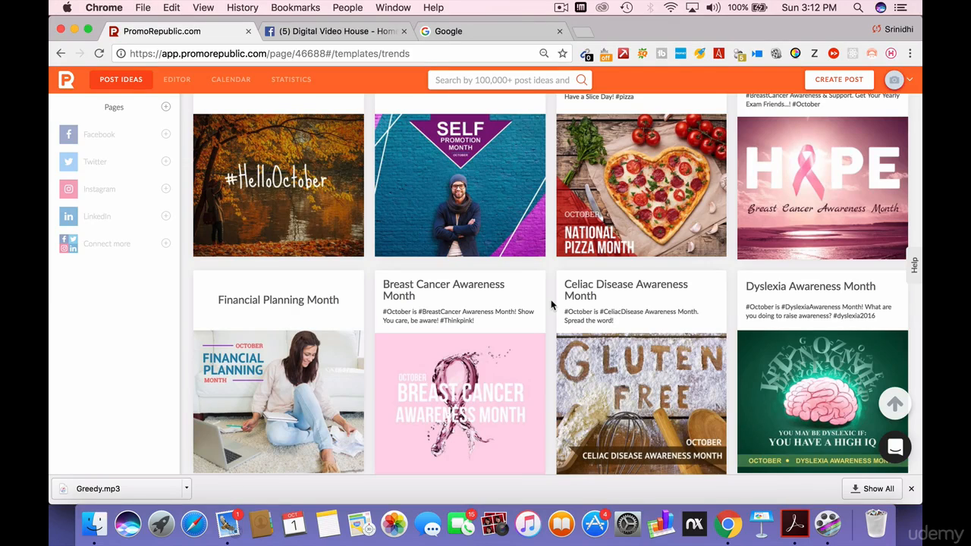
scroll(552, 304, "down", 5)
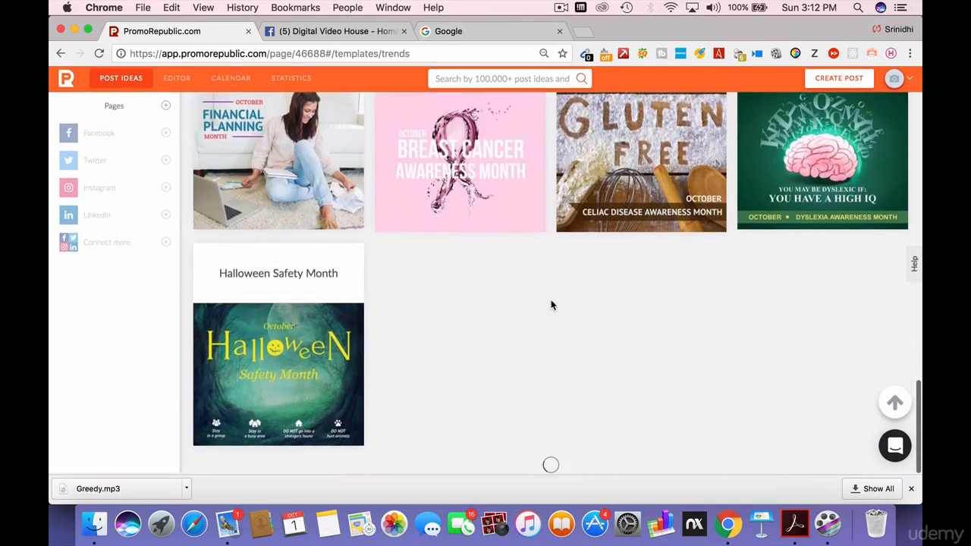
scroll(551, 305, "up", 20)
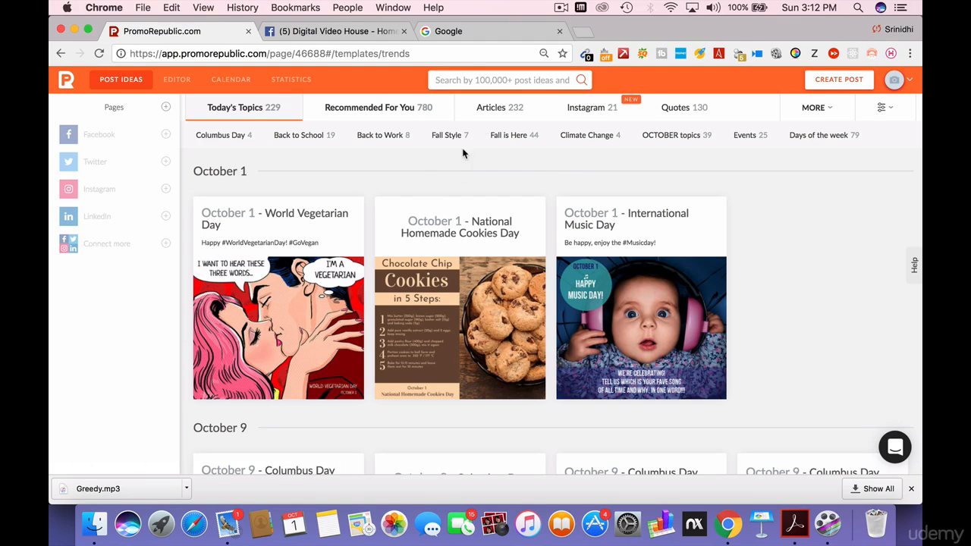
Show the Articles post ideas and look through the suggested articles
left_click(504, 114)
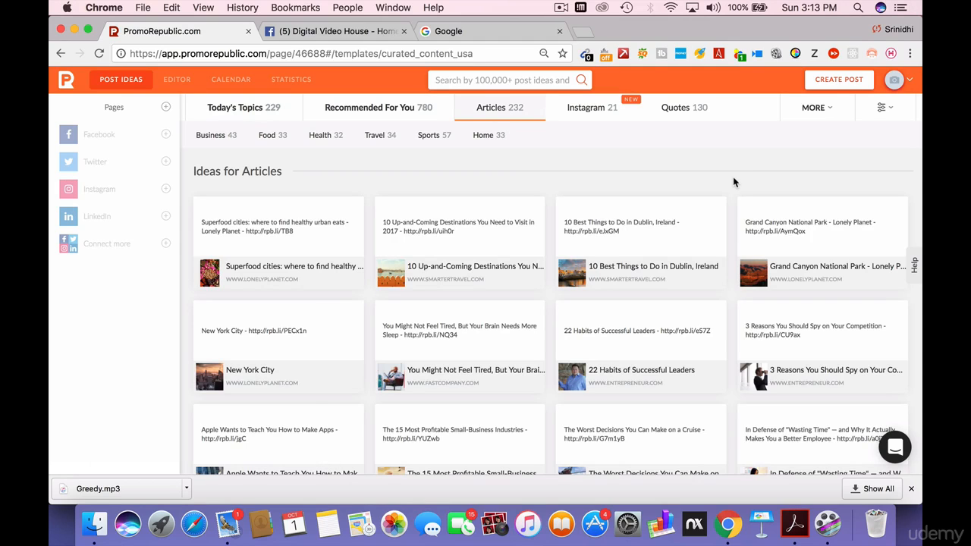
scroll(733, 182, "down", 8)
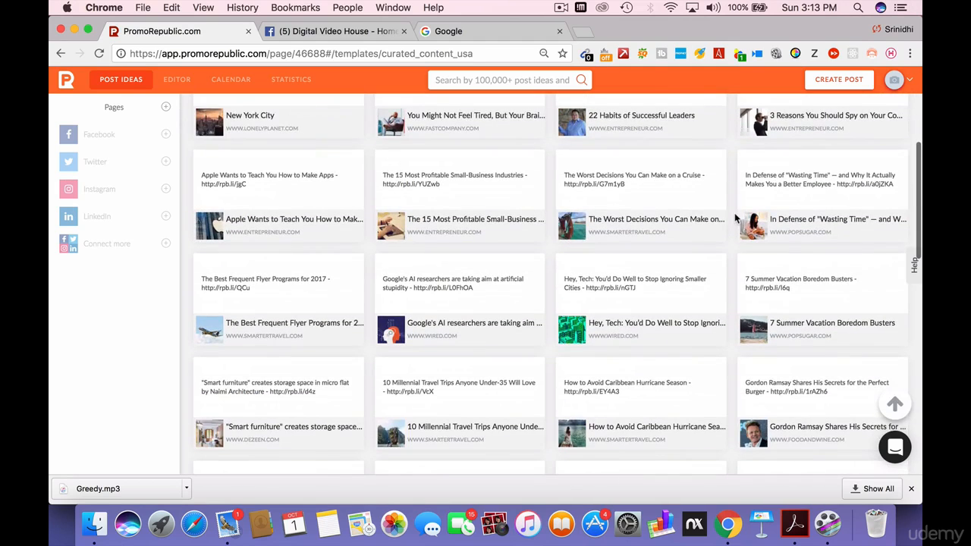
scroll(734, 217, "down", 7)
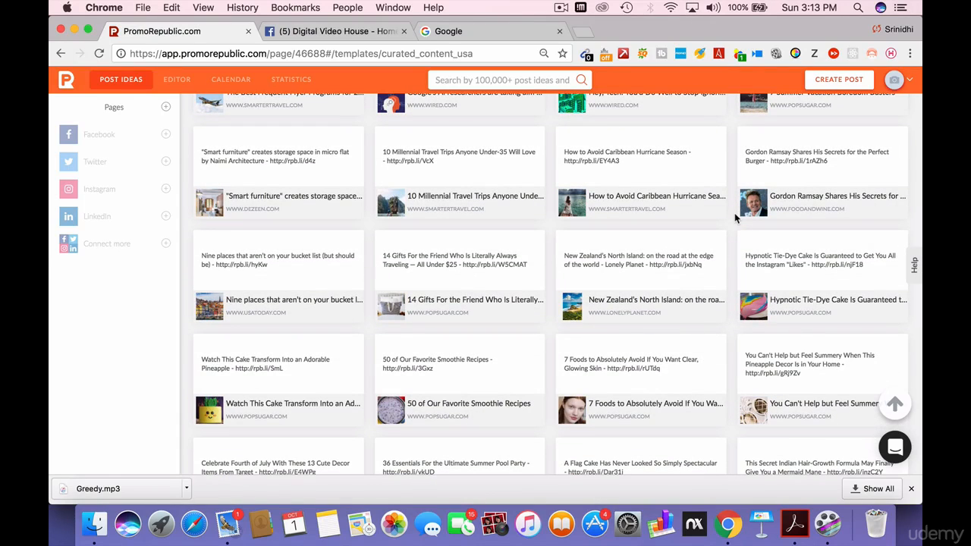
scroll(734, 218, "down", 5)
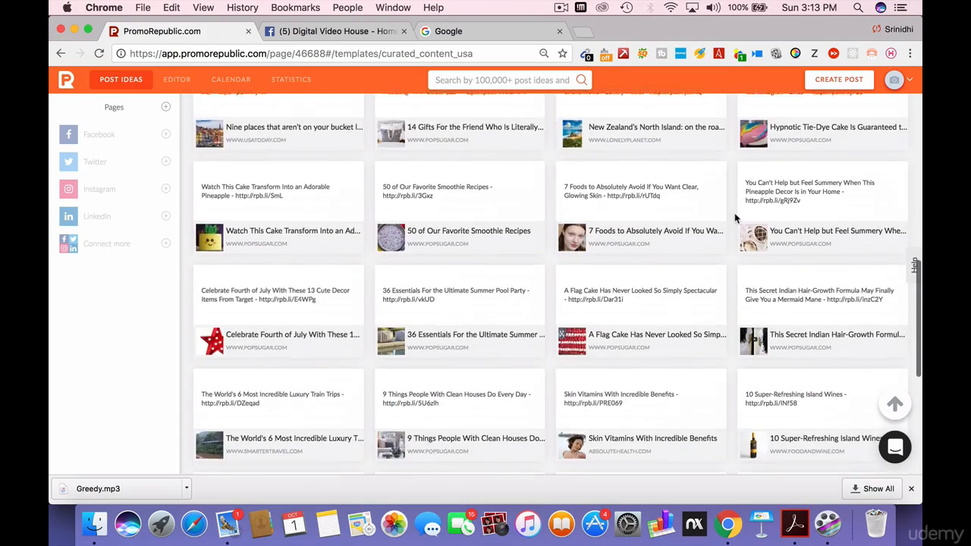
scroll(734, 219, "down", 6)
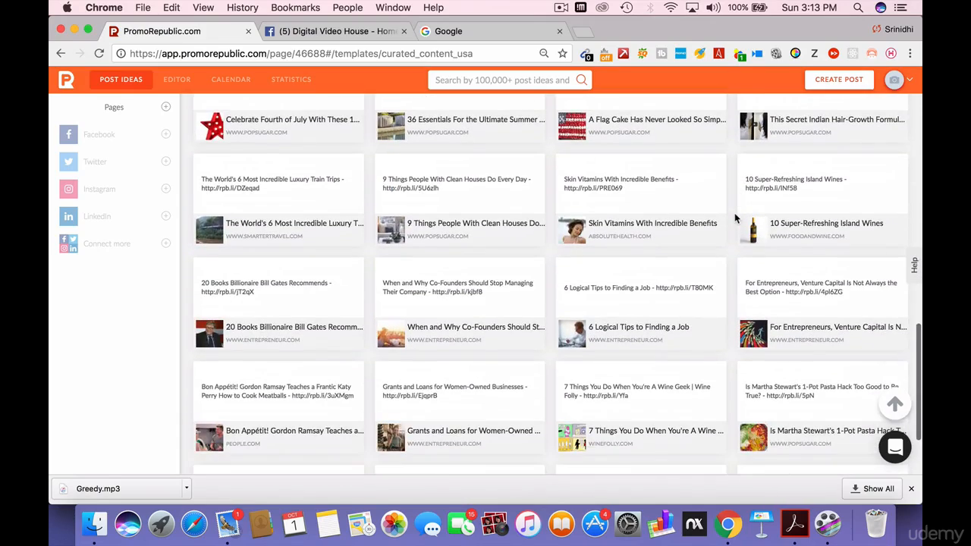
scroll(734, 218, "up", 20)
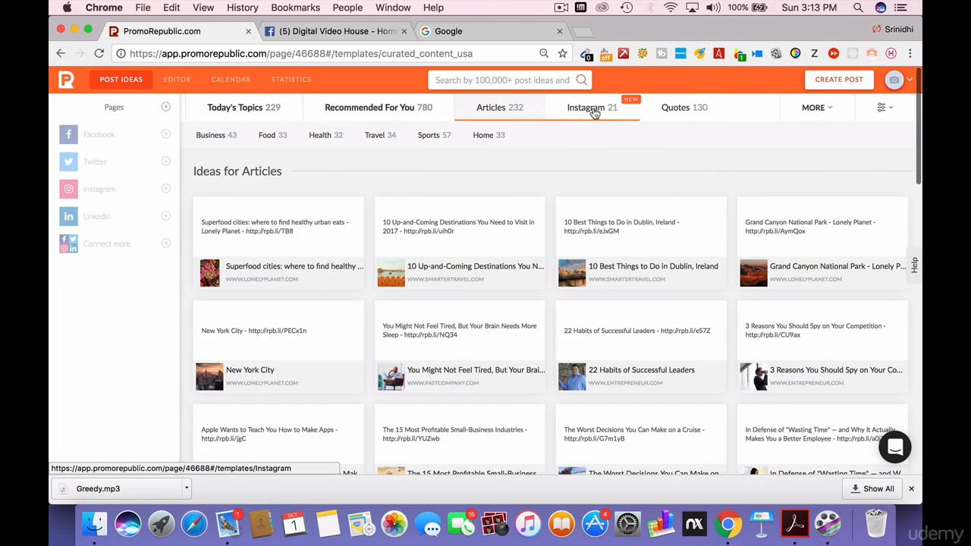
Switch to the Instagram post ideas and review the suggested images with their hashtags
left_click(594, 113)
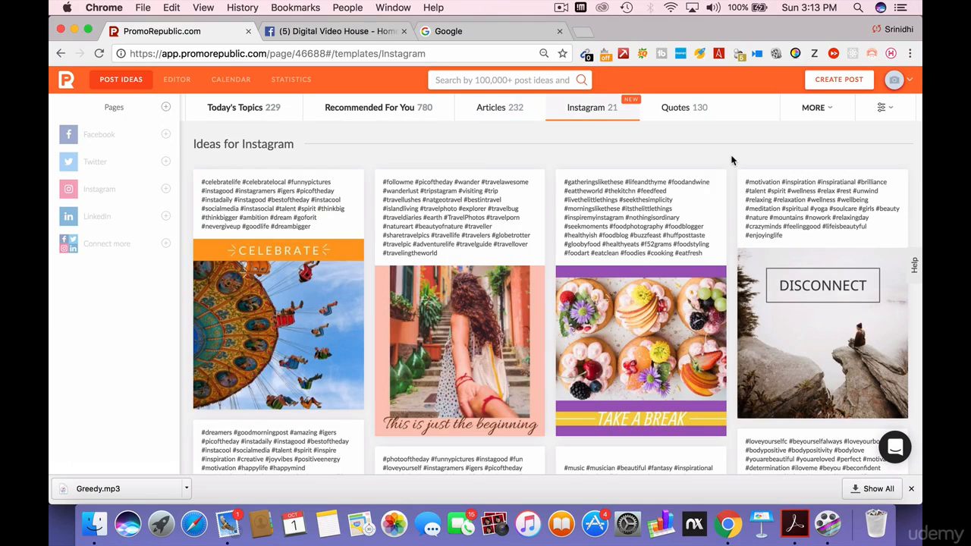
scroll(732, 160, "down", 5)
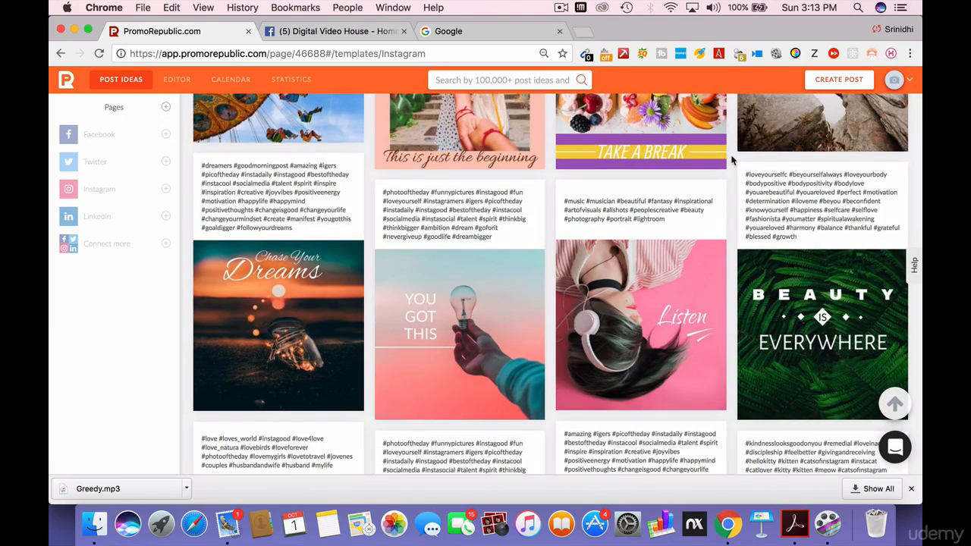
scroll(732, 261, "down", 5)
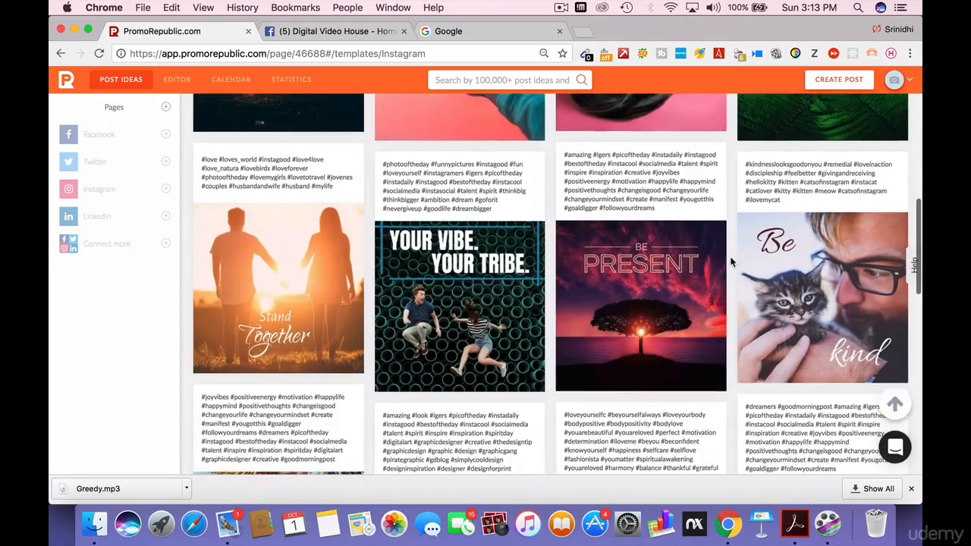
scroll(732, 262, "down", 4)
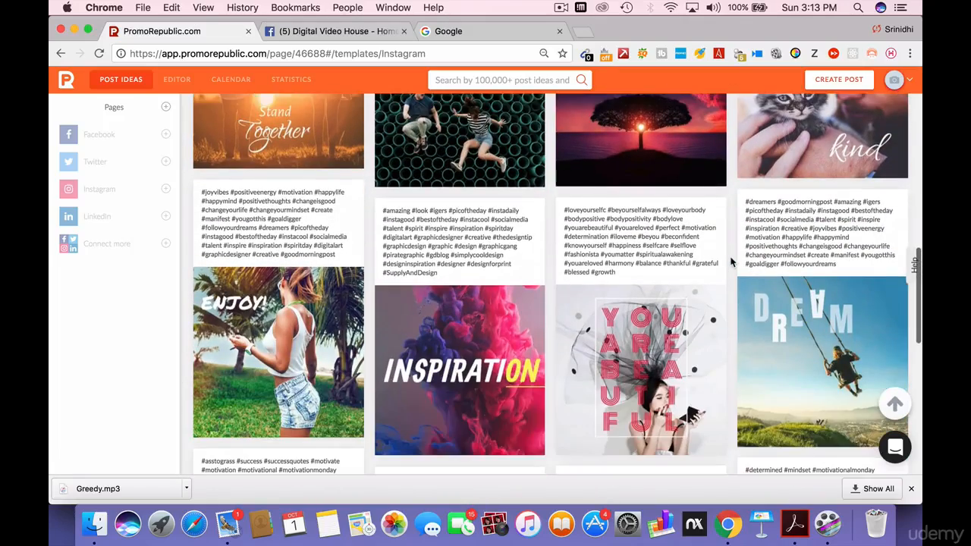
scroll(732, 262, "down", 3)
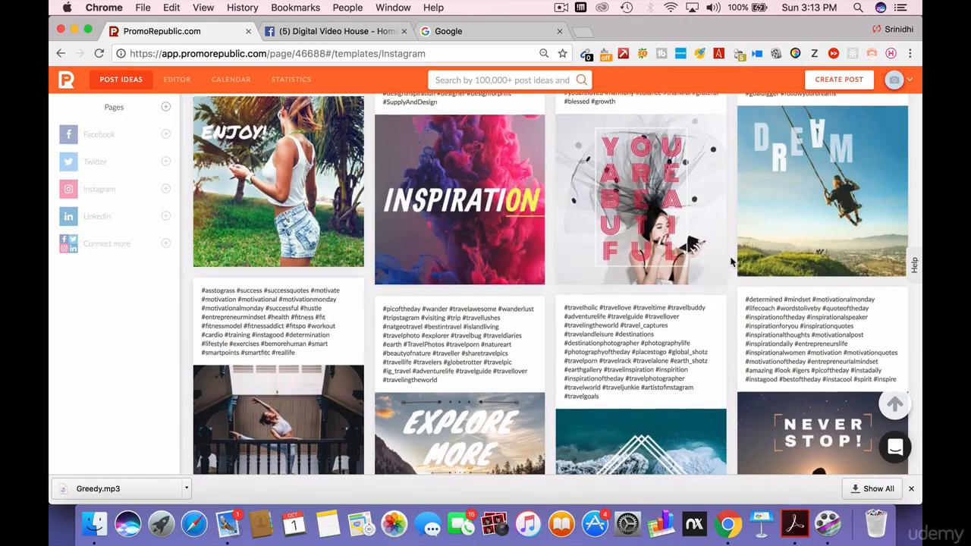
scroll(732, 261, "down", 2)
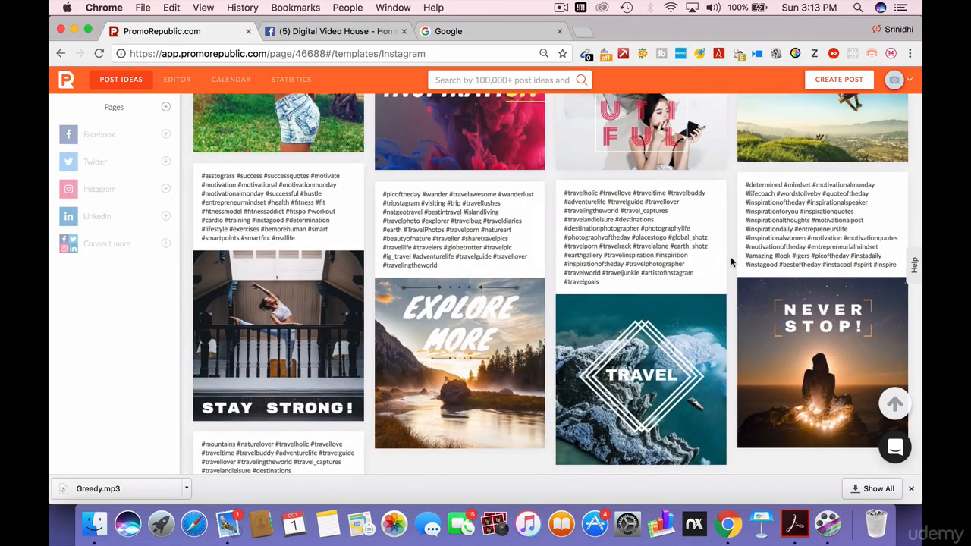
scroll(732, 262, "up", 1)
scroll(732, 262, "up", 10)
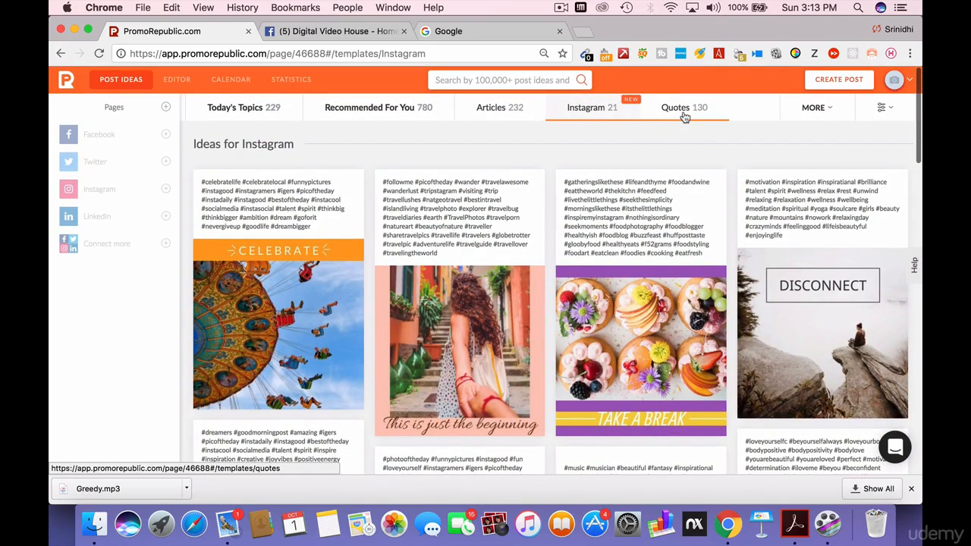
Display the Quotes post ideas and look through the quote templates
left_click(684, 114)
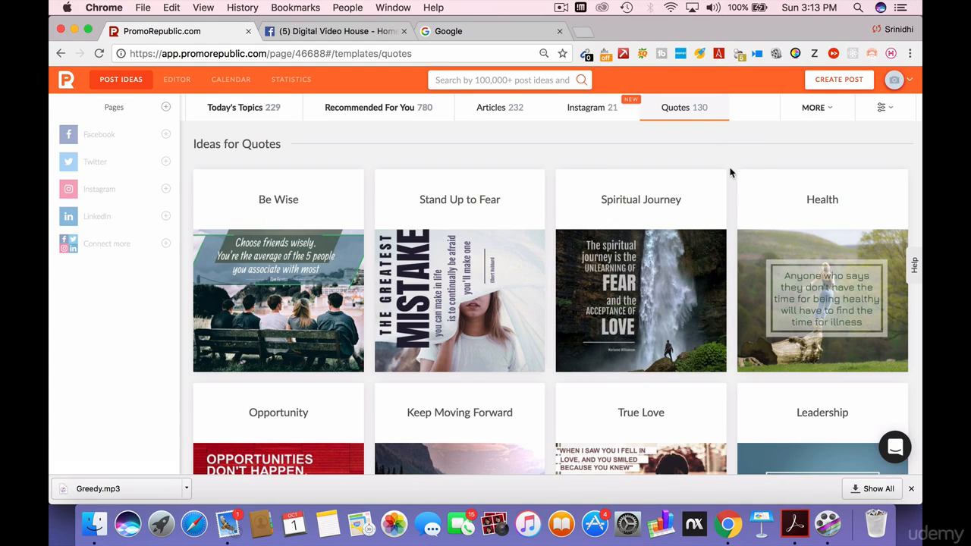
scroll(728, 159, "down", 5)
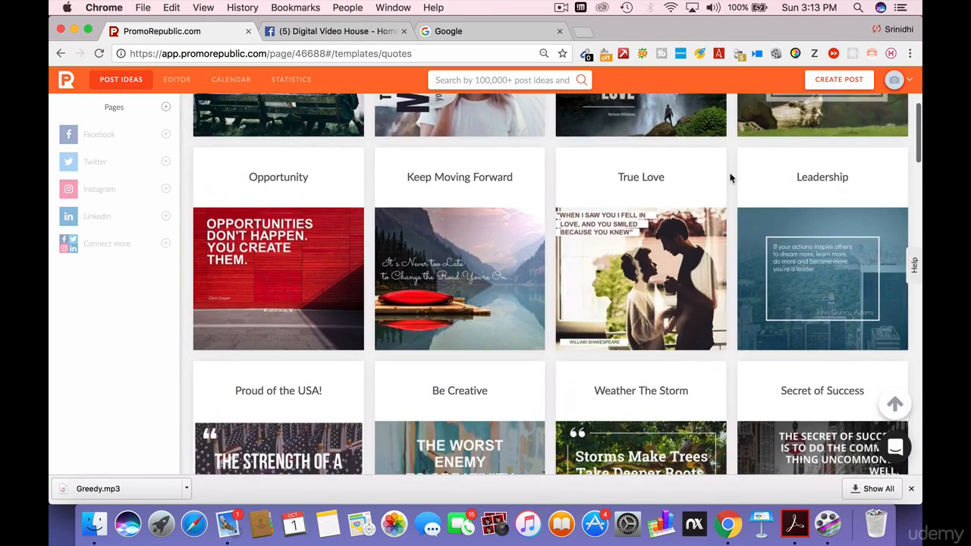
scroll(730, 175, "down", 7)
scroll(730, 177, "down", 2)
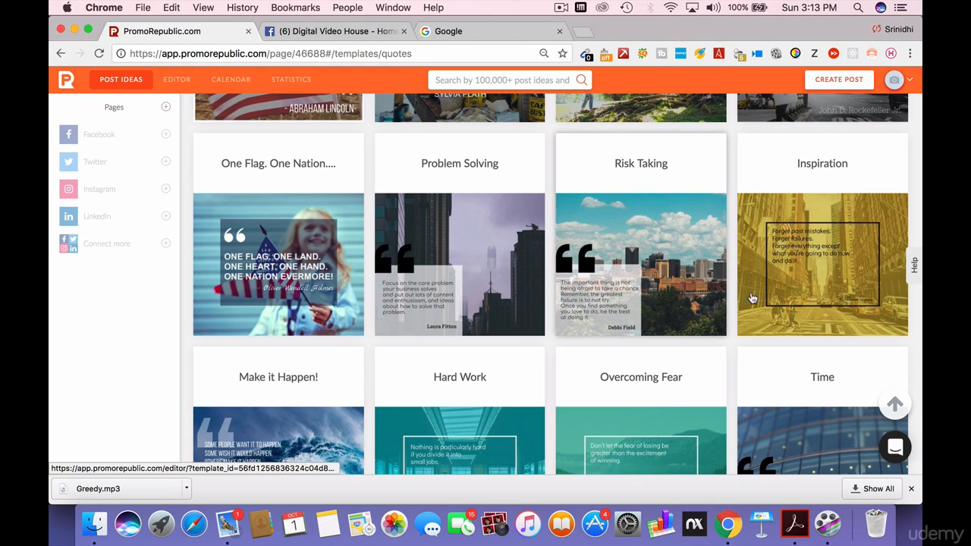
scroll(749, 305, "up", 1)
scroll(749, 305, "up", 10)
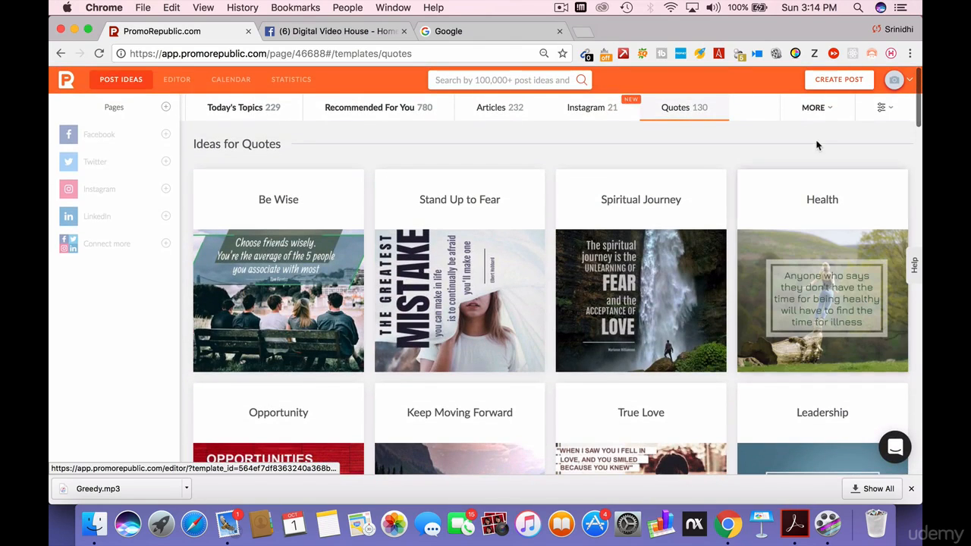
Review the other content categories, including Facebook Covers, and view the Digital Video House Facebook page's cover image as an example
left_click(818, 108)
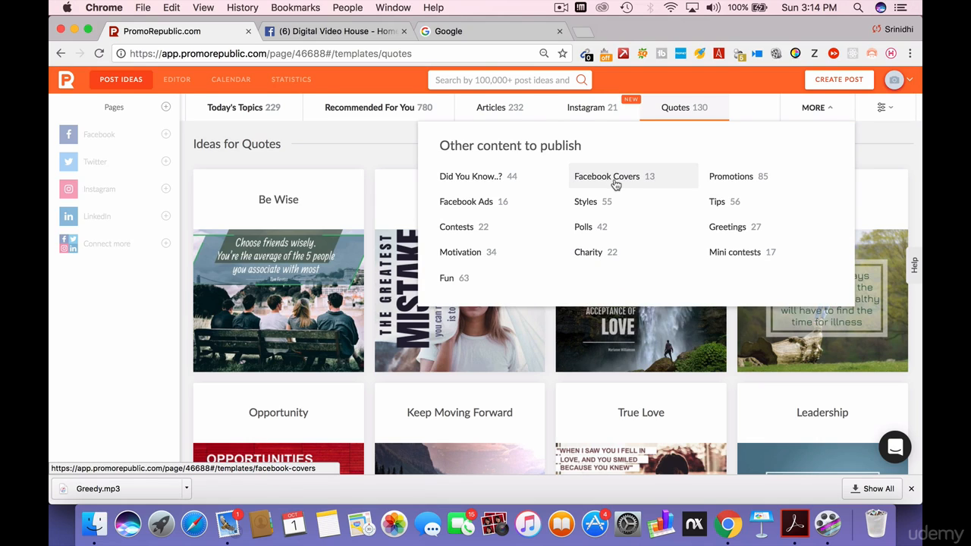
left_click(311, 33)
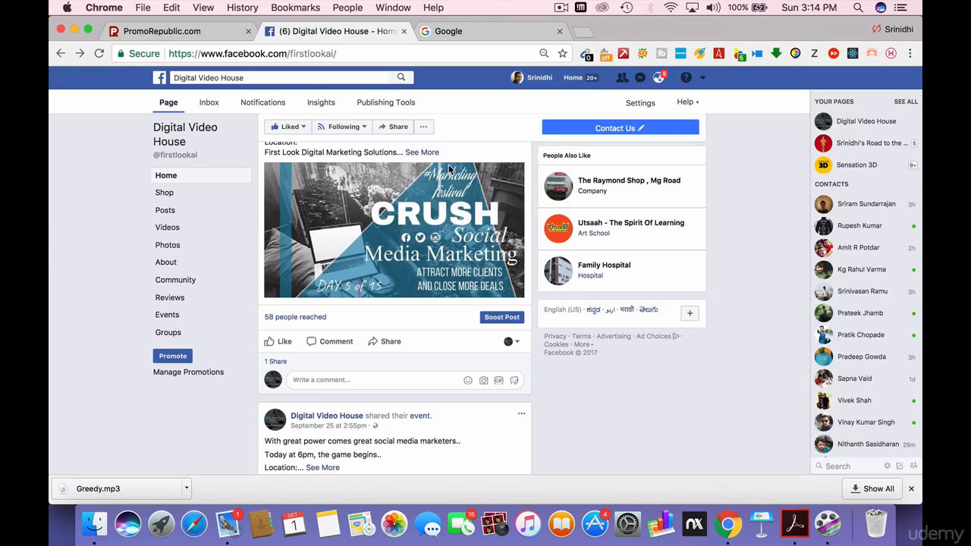
scroll(449, 169, "up", 10)
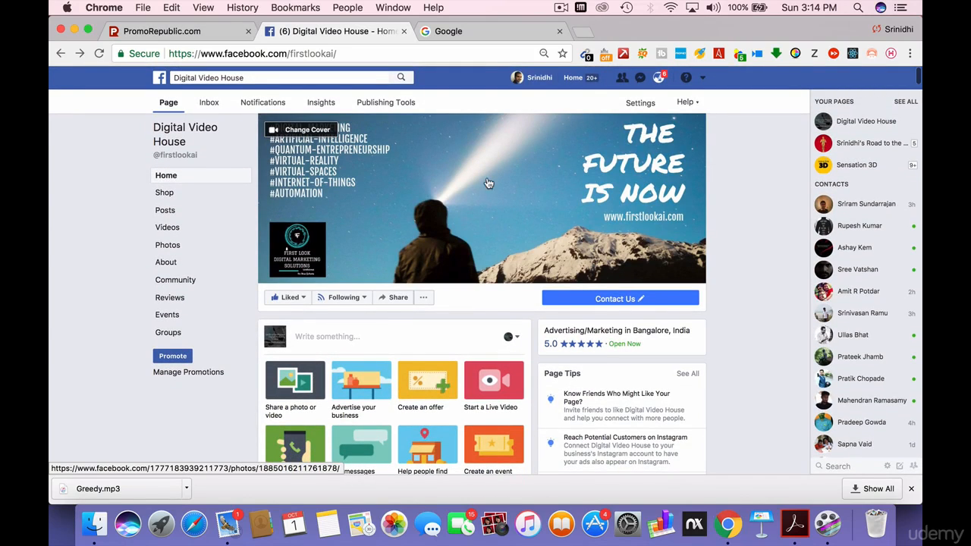
left_click(194, 34)
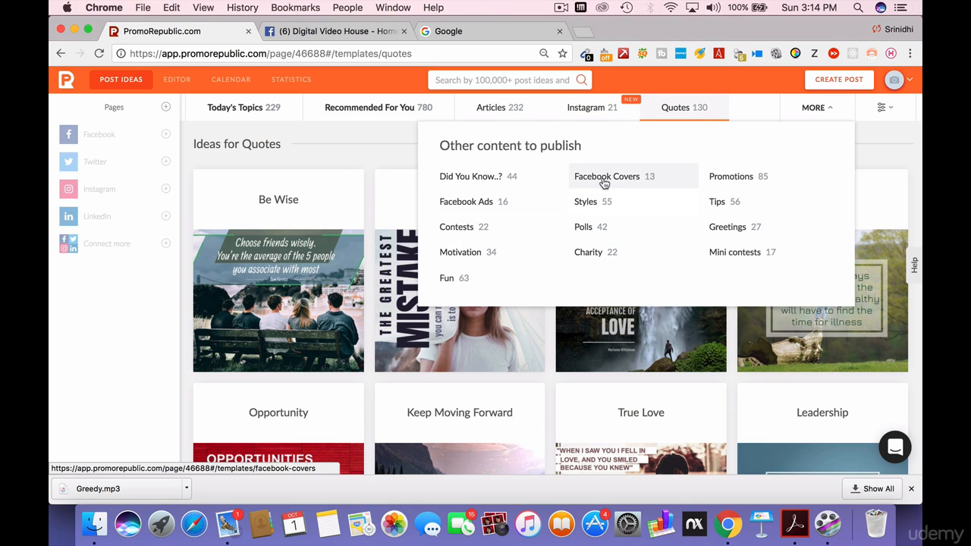
left_click(872, 133)
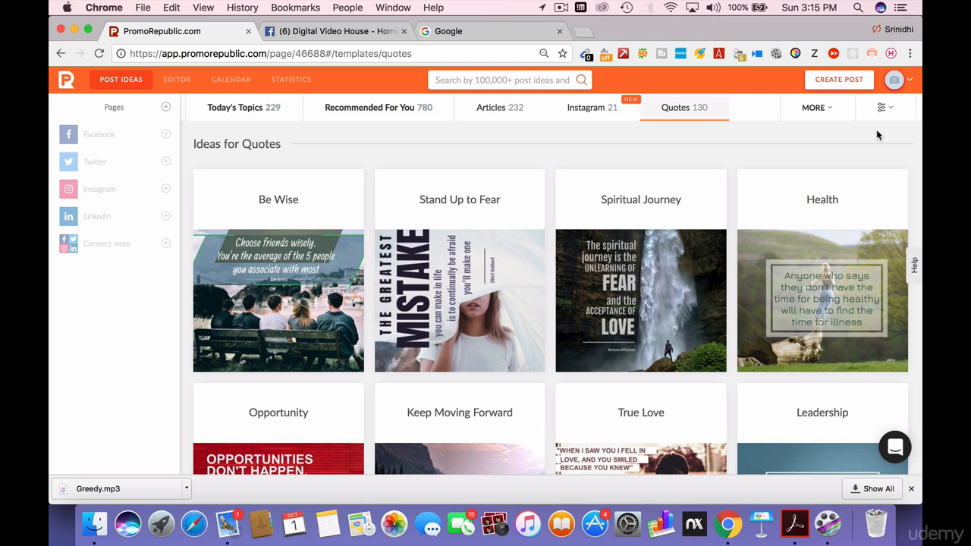
Open the business topic filter, try deselecting and reselecting Food&Restaurant and Travel, and close it without saving
left_click(881, 108)
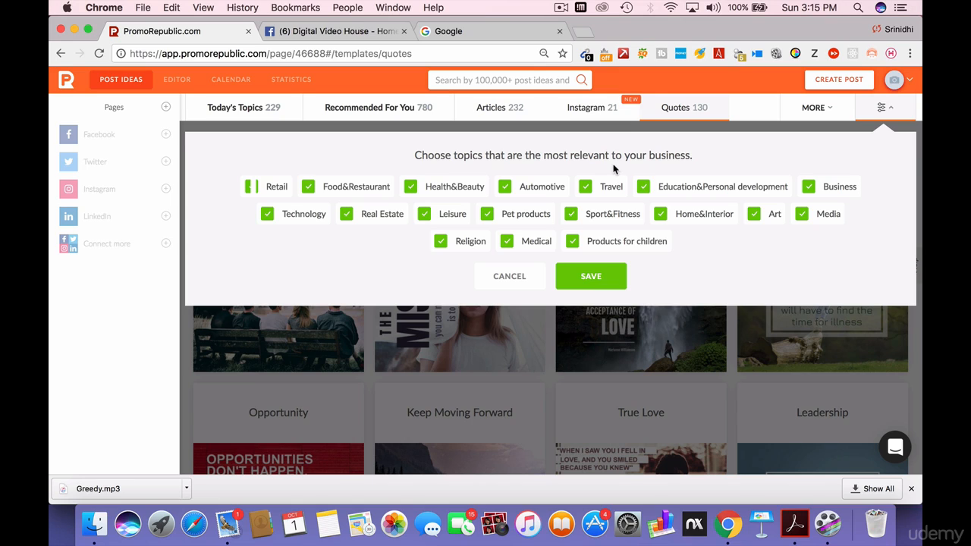
left_click(310, 188)
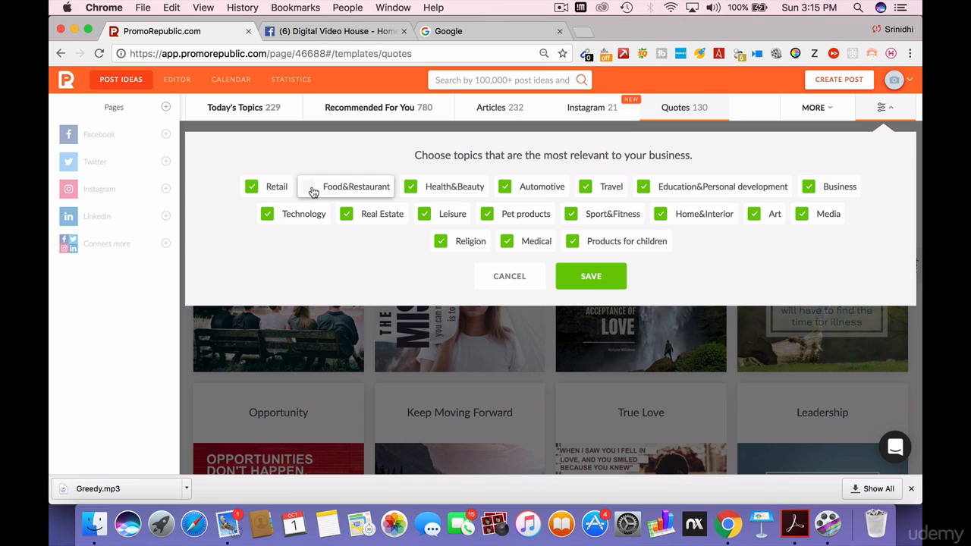
left_click(311, 189)
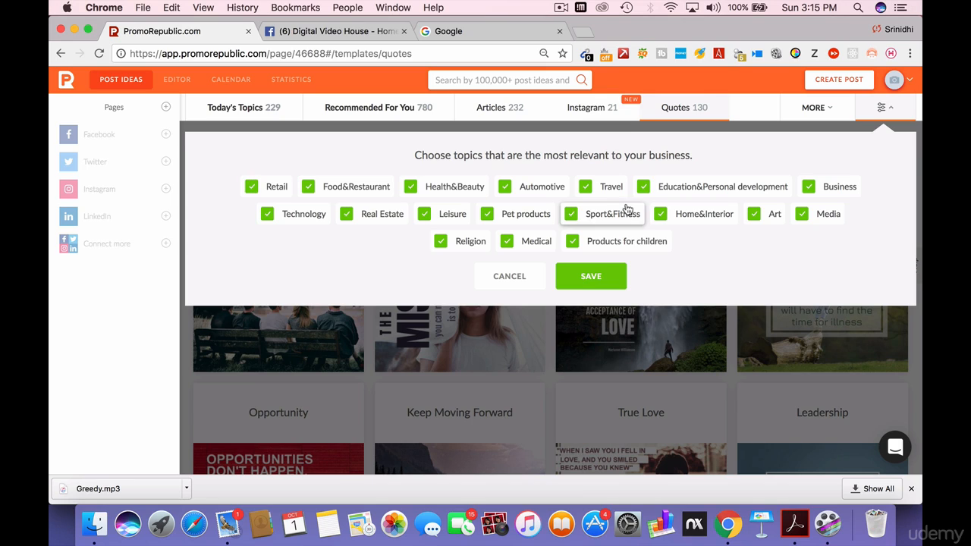
left_click(585, 191)
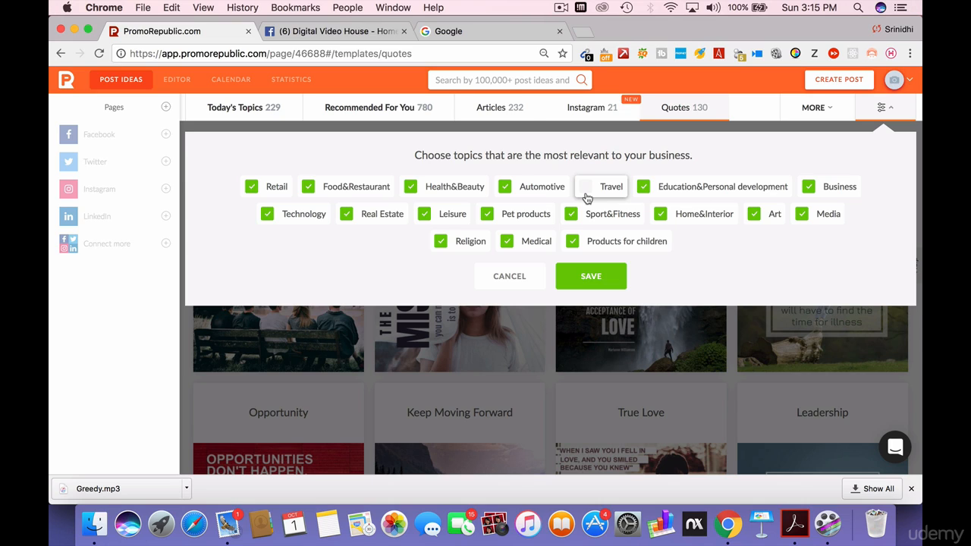
left_click(585, 194)
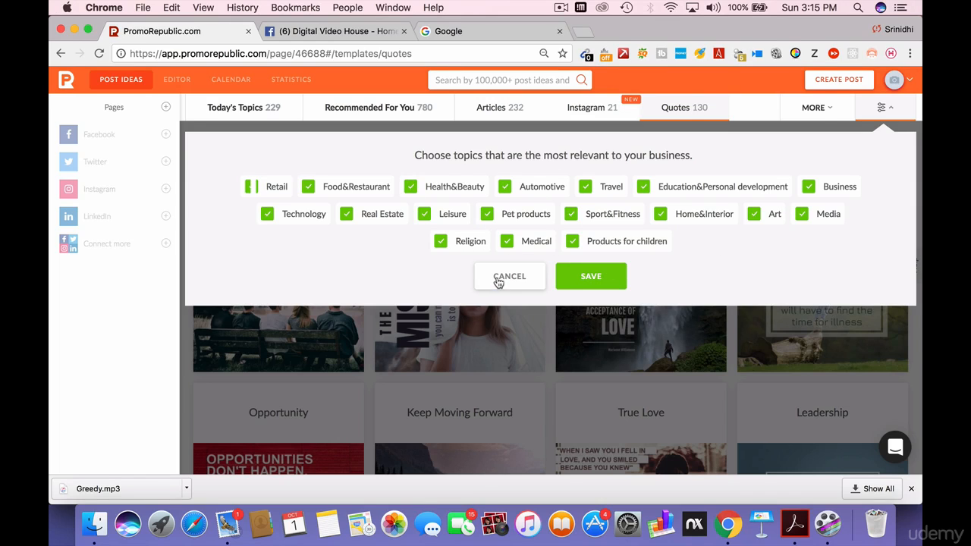
left_click(503, 277)
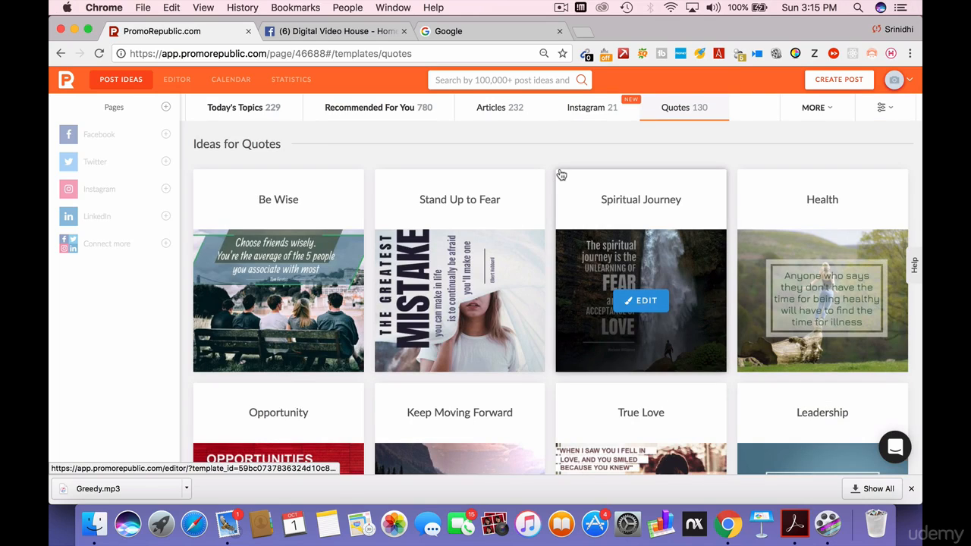
Browse the quote templates and open the Opportunity template for editing
scroll(549, 141, "down", 2)
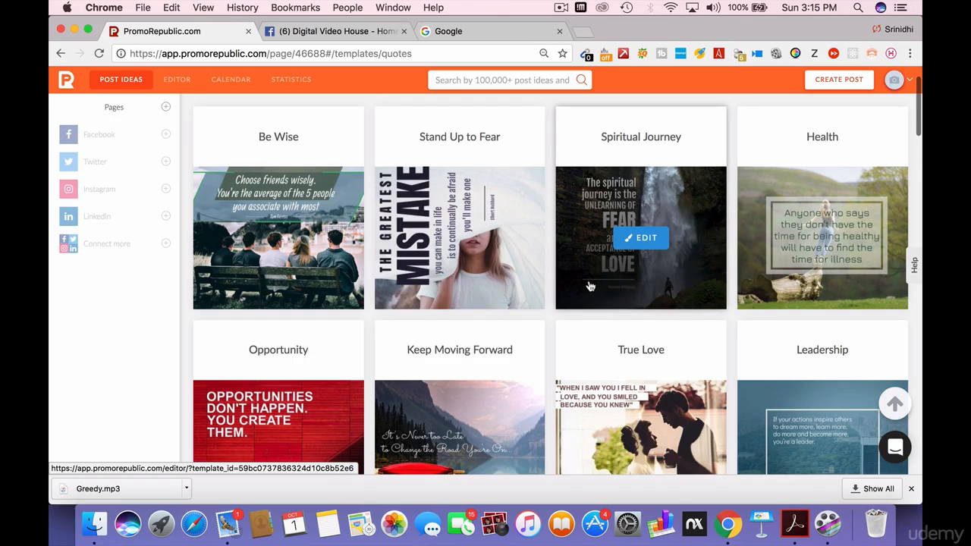
scroll(588, 291, "up", 1)
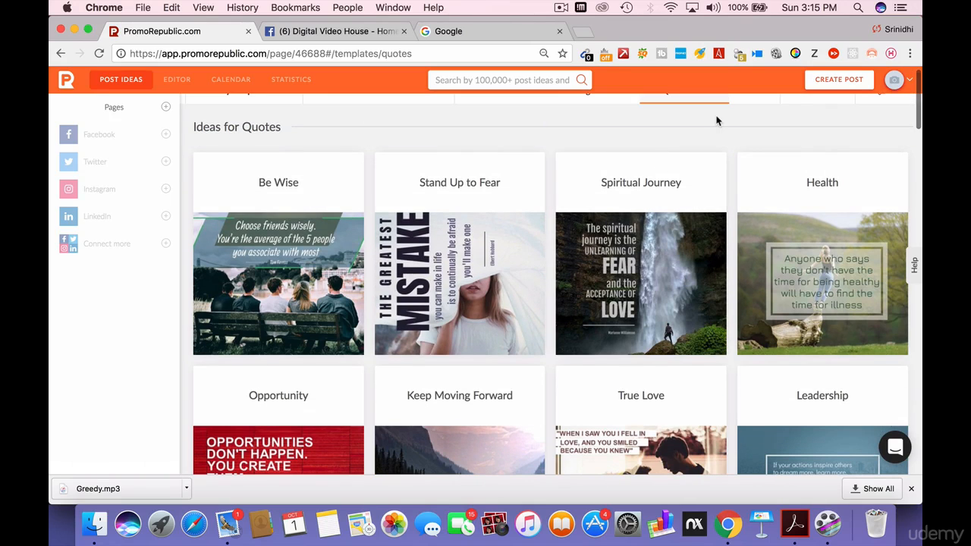
scroll(716, 122, "down", 5)
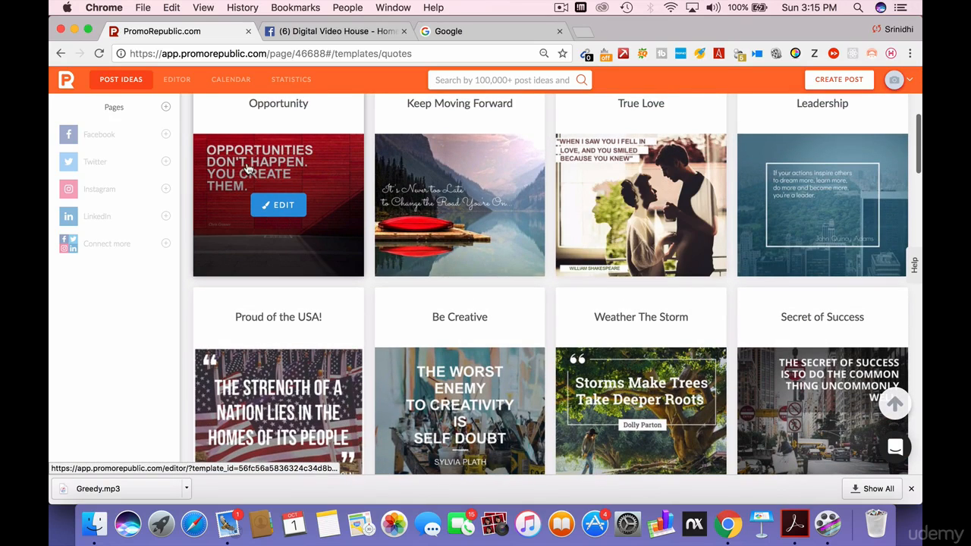
left_click(287, 206)
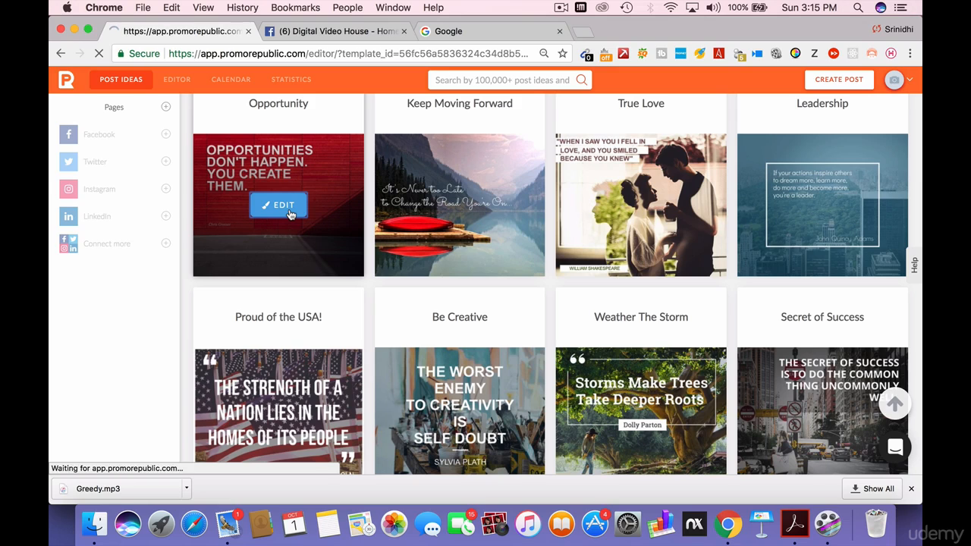
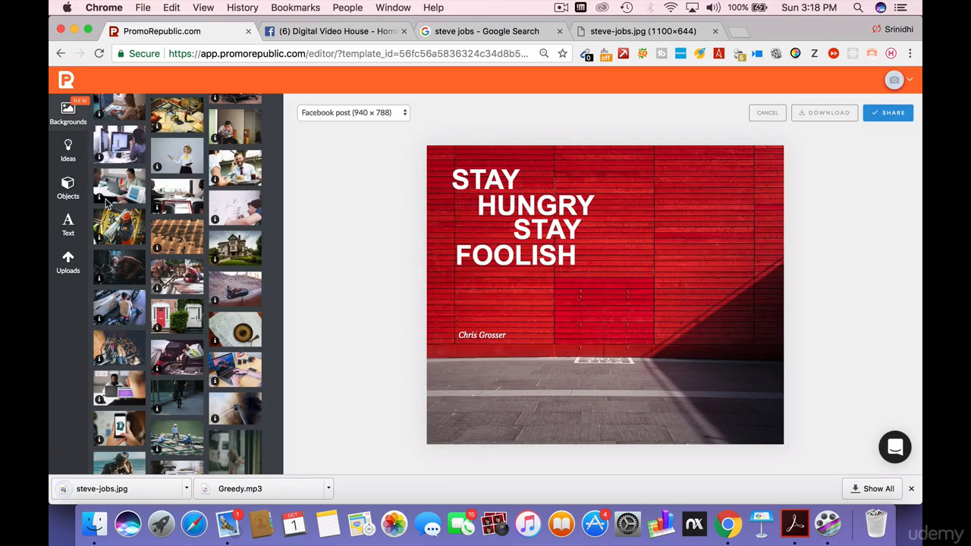
Open the uploads section and look for the steve-jobs.jpg image in the Downloads folder
left_click(68, 261)
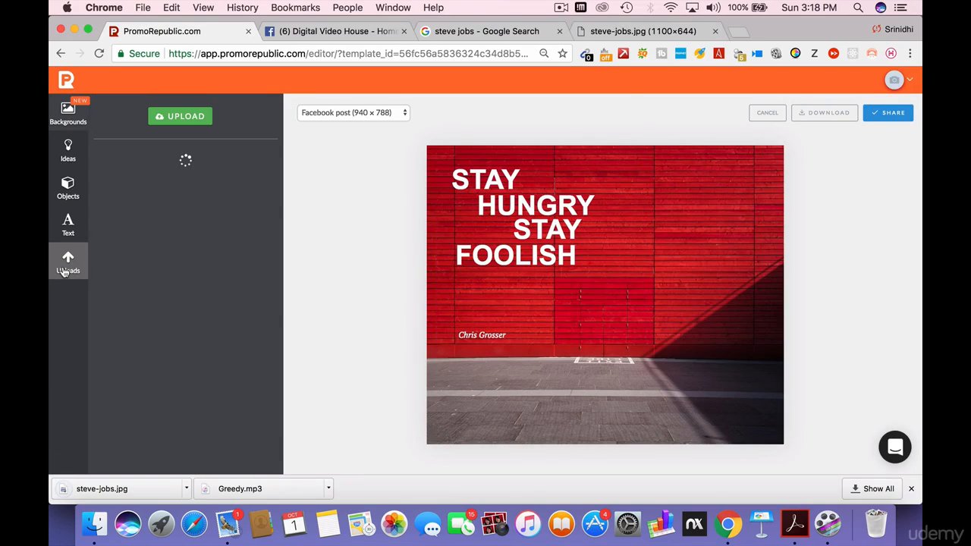
left_click(197, 120)
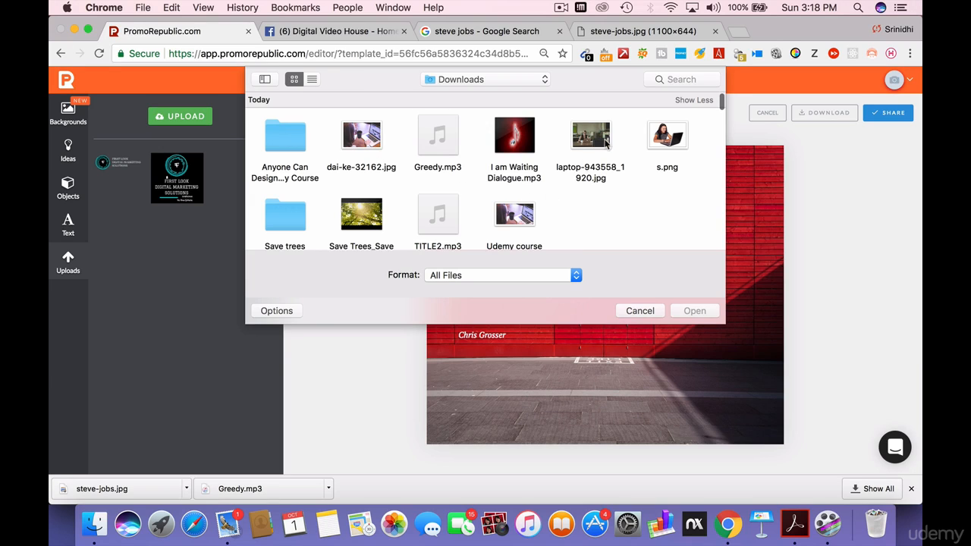
scroll(584, 219, "down", 2)
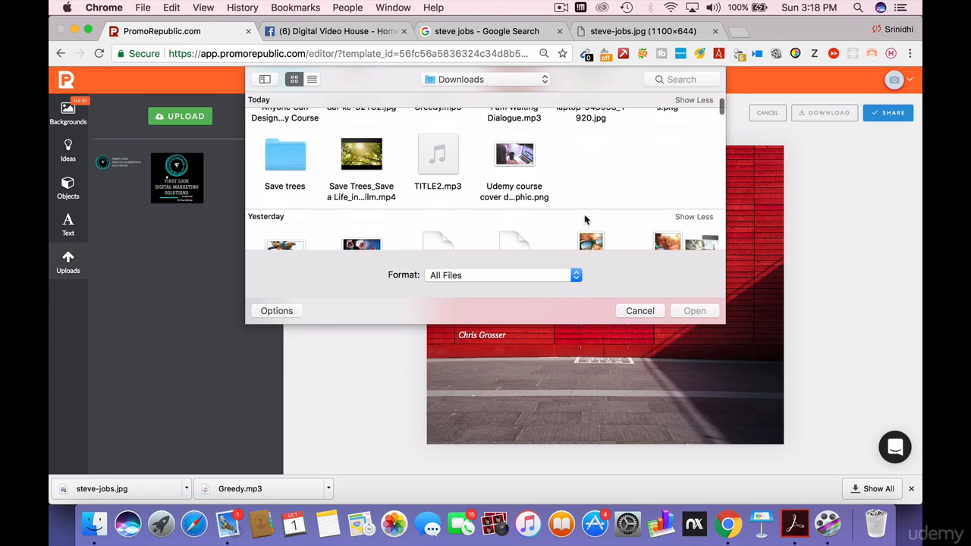
left_click(641, 314)
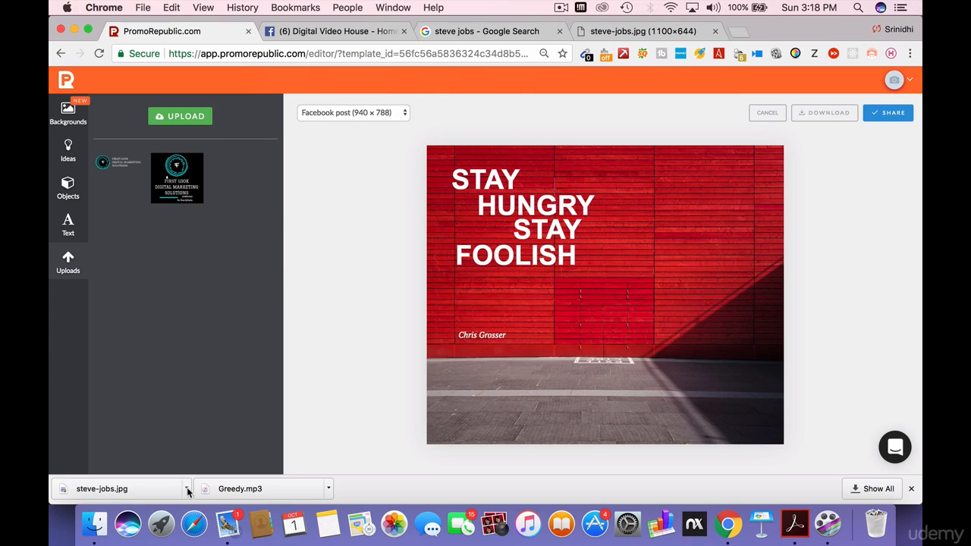
Locate the downloaded steve-jobs.jpg in Finder, check the Desktop folder for it, and return to the design
left_click(187, 487)
left_click(216, 469)
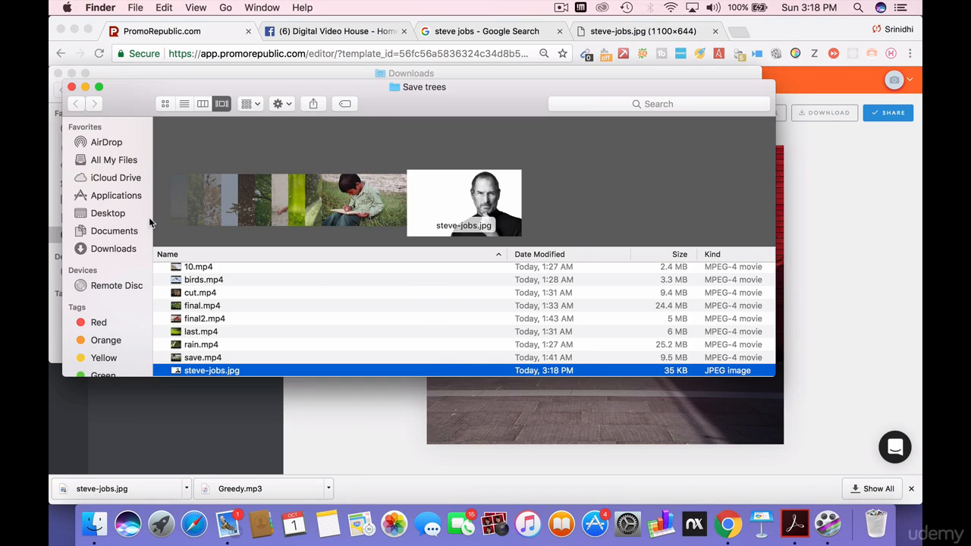
left_click(126, 213)
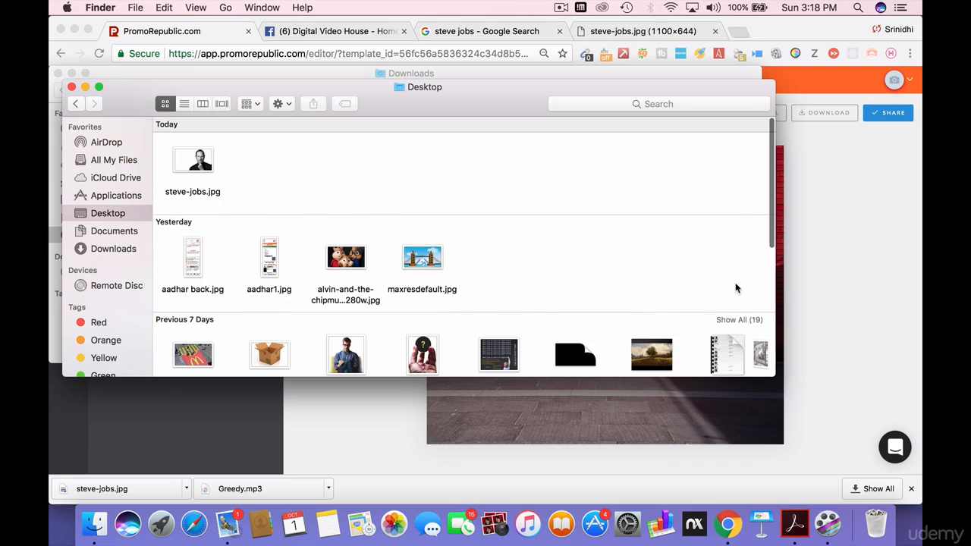
left_click(865, 265)
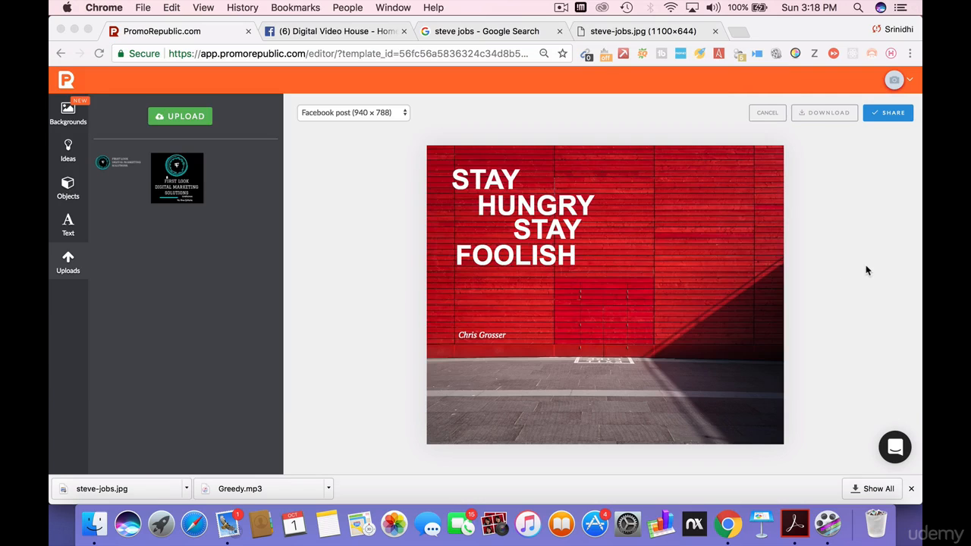
Upload steve-jobs.jpg from the Desktop folder into the design
left_click(181, 118)
left_click(478, 85)
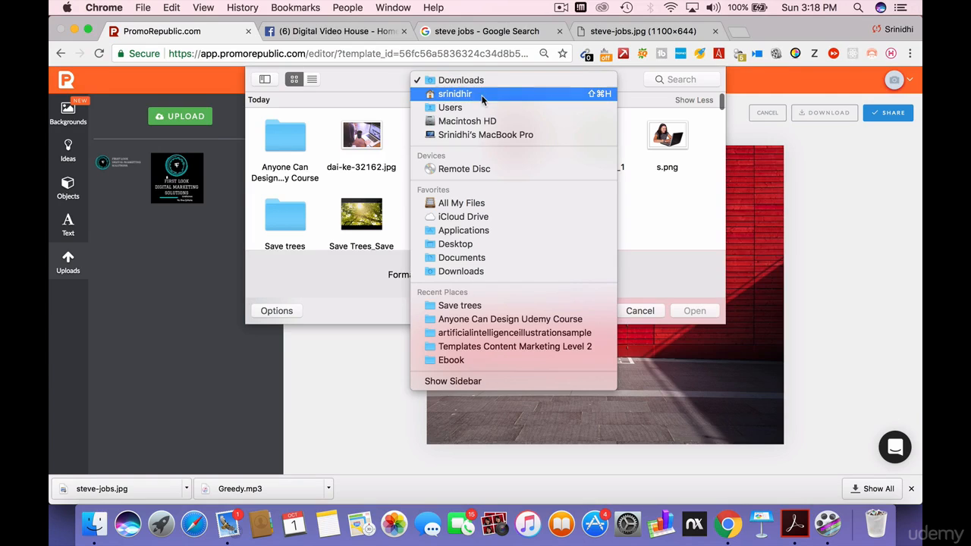
left_click(455, 227)
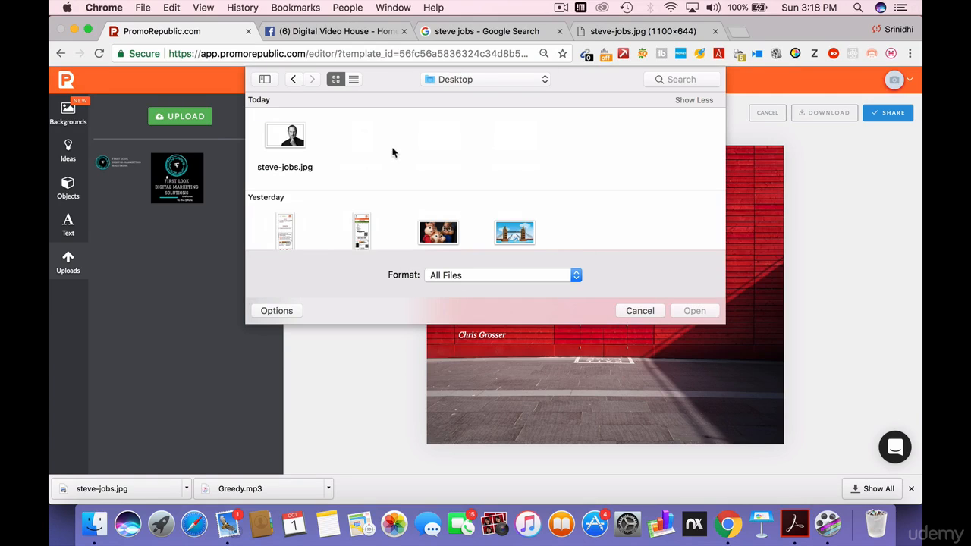
double_click(281, 136)
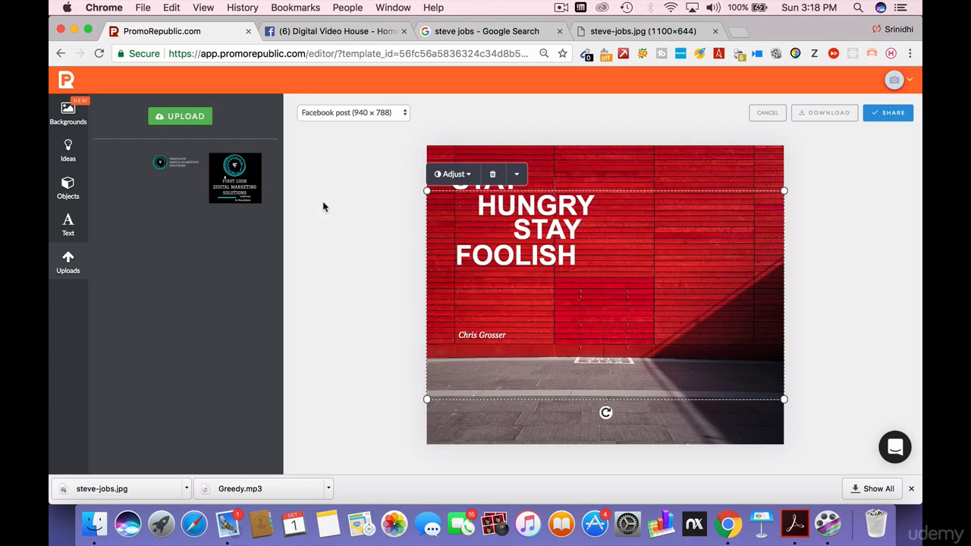
Delete the red wall background and move the Steve Jobs photo back behind the quote text
left_click(669, 157)
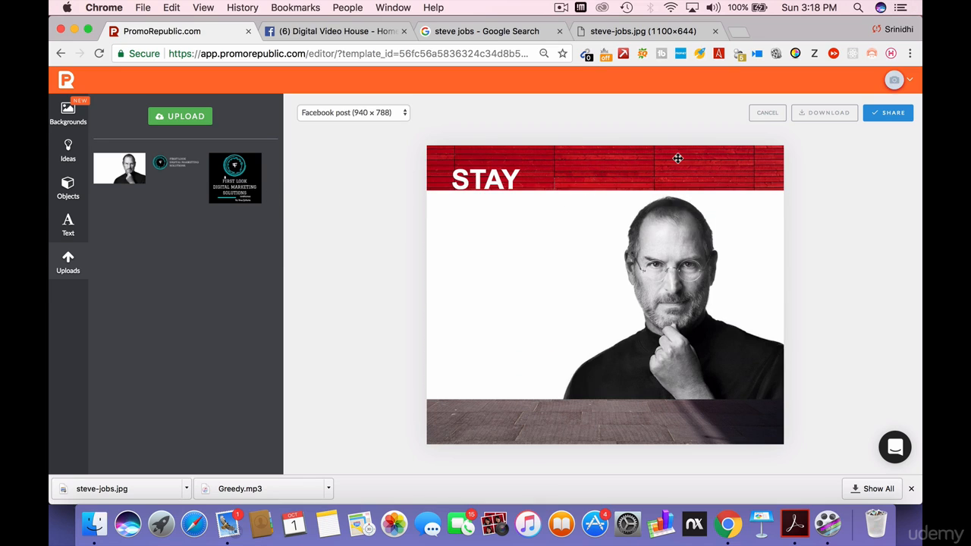
key("Delete")
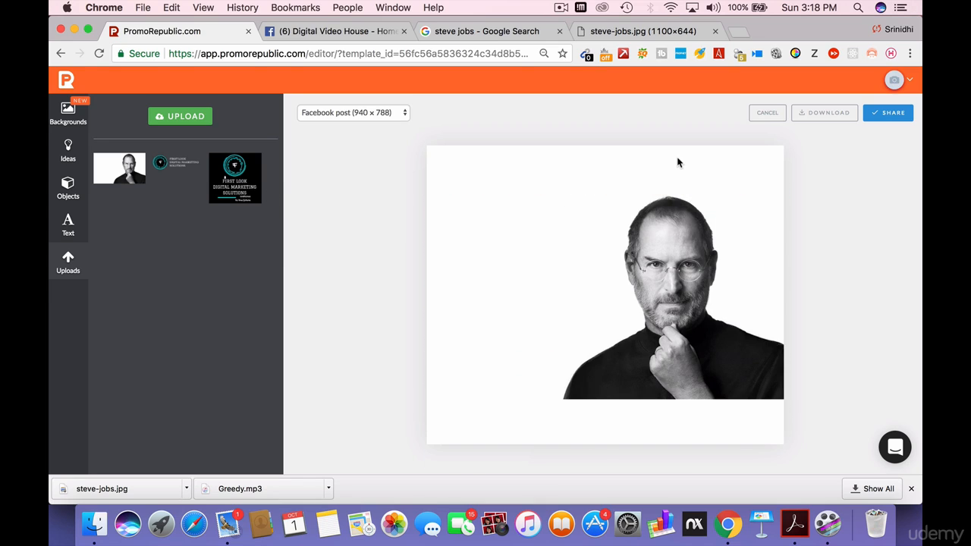
left_click(702, 269)
left_click(517, 175)
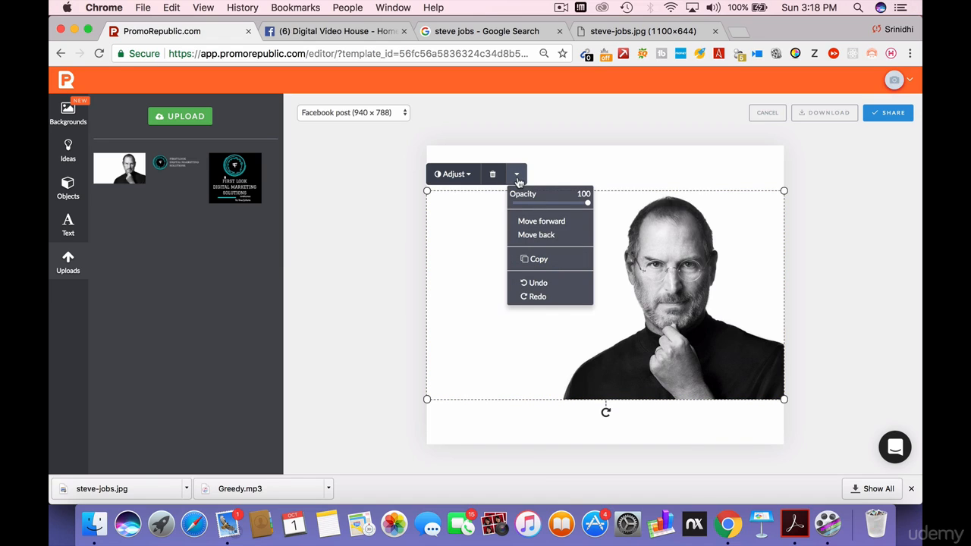
left_click(542, 236)
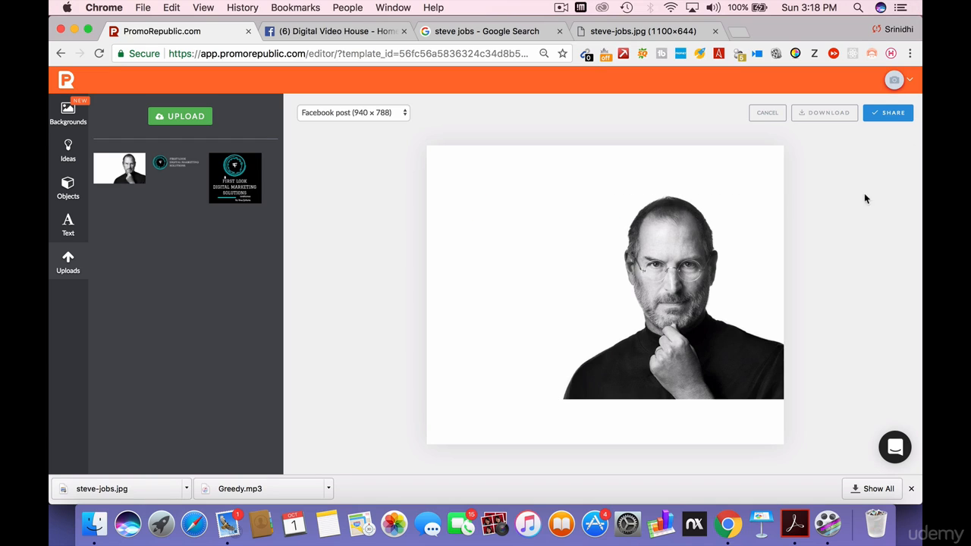
Change the colour of the word HUNGRY from white to black
left_click(501, 215)
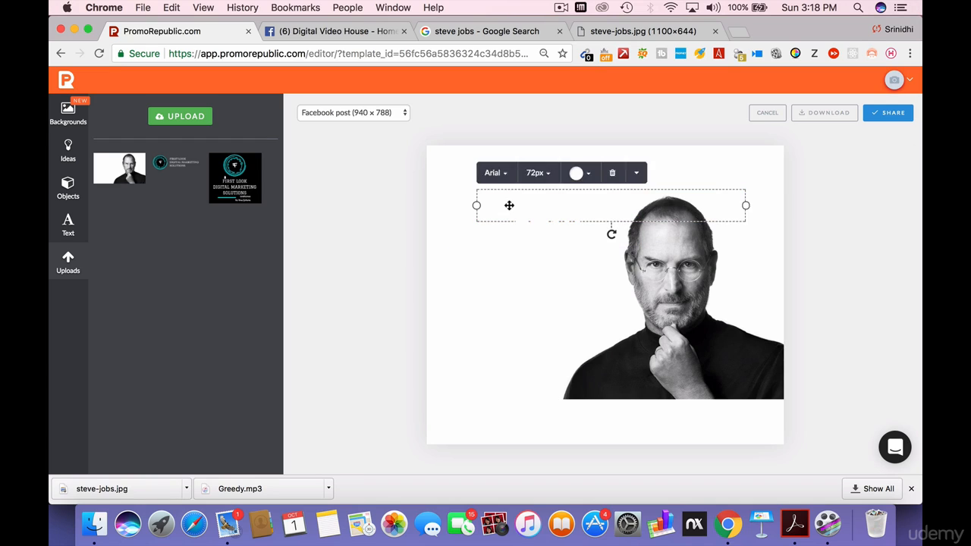
double_click(508, 204)
left_click(579, 174)
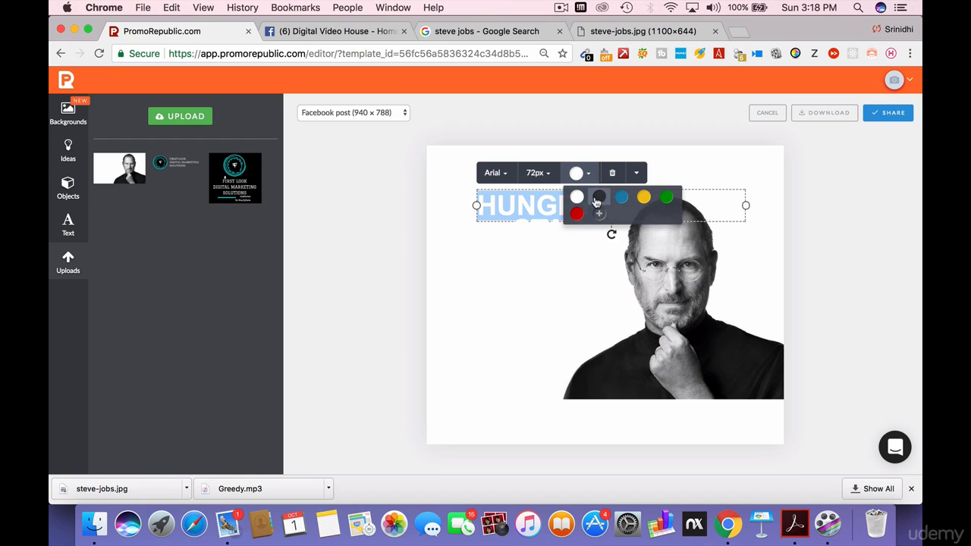
left_click(597, 197)
left_click(849, 197)
Recolour the first STAY, above HUNGRY, in black
left_click(516, 167)
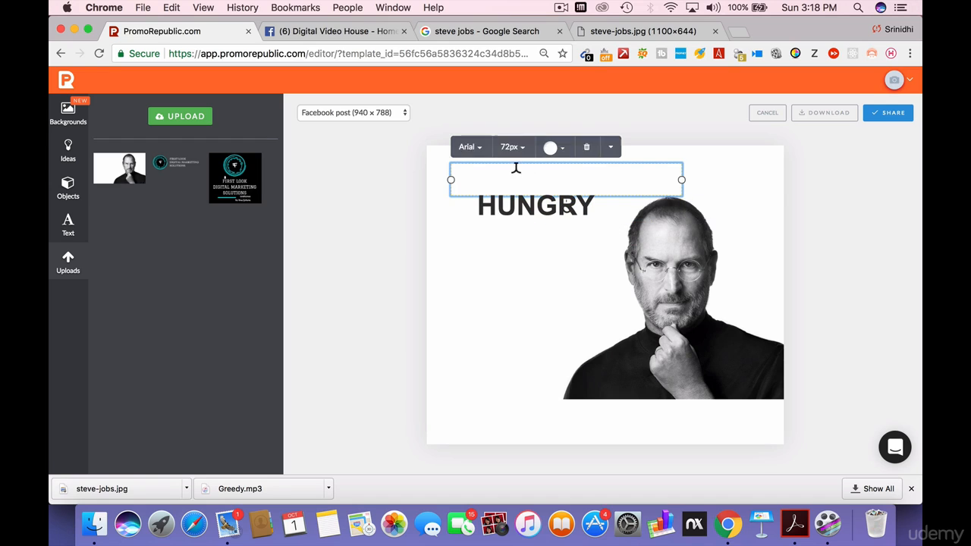
double_click(516, 167)
left_click(551, 147)
left_click(571, 170)
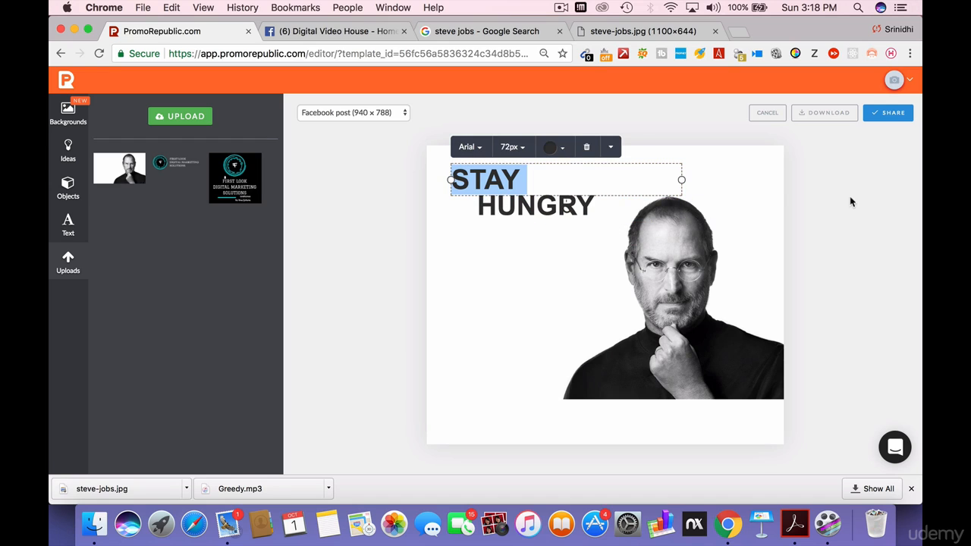
left_click(849, 197)
Recolour the second STAY, below HUNGRY, in black
left_click(494, 229)
double_click(493, 229)
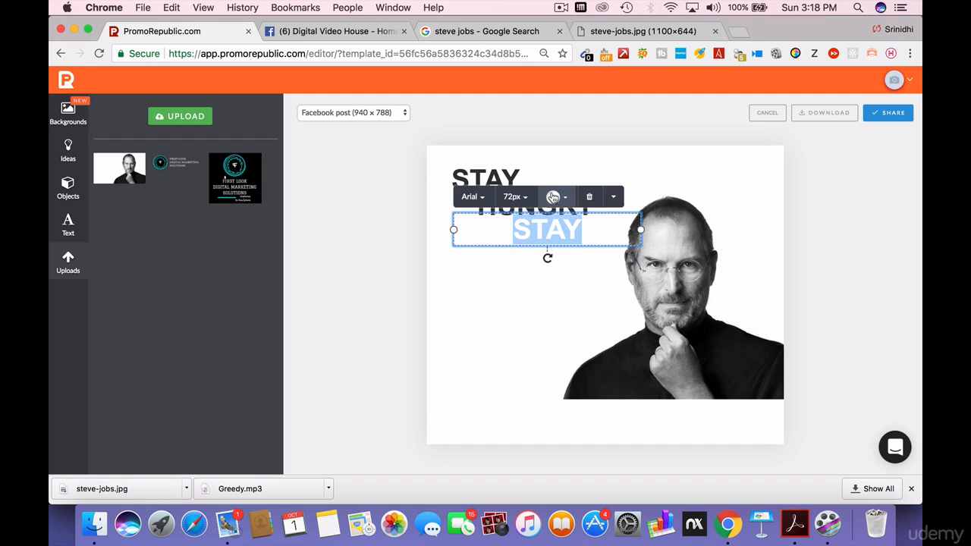
left_click(554, 196)
left_click(576, 221)
Move the Steve Jobs photo down clear of the text and recolour the word FOOLISH in black
left_click(738, 252)
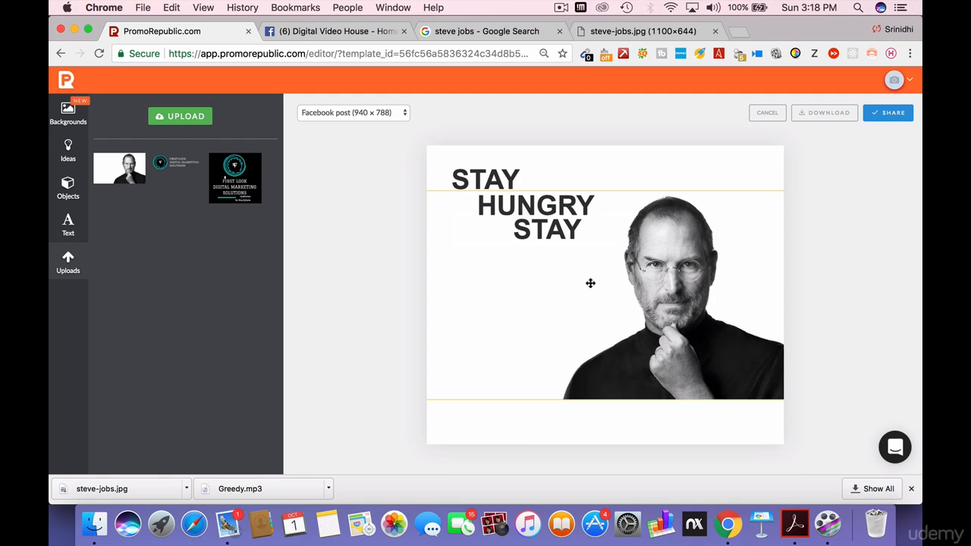
left_click_drag(590, 283, 594, 409)
left_click(528, 257)
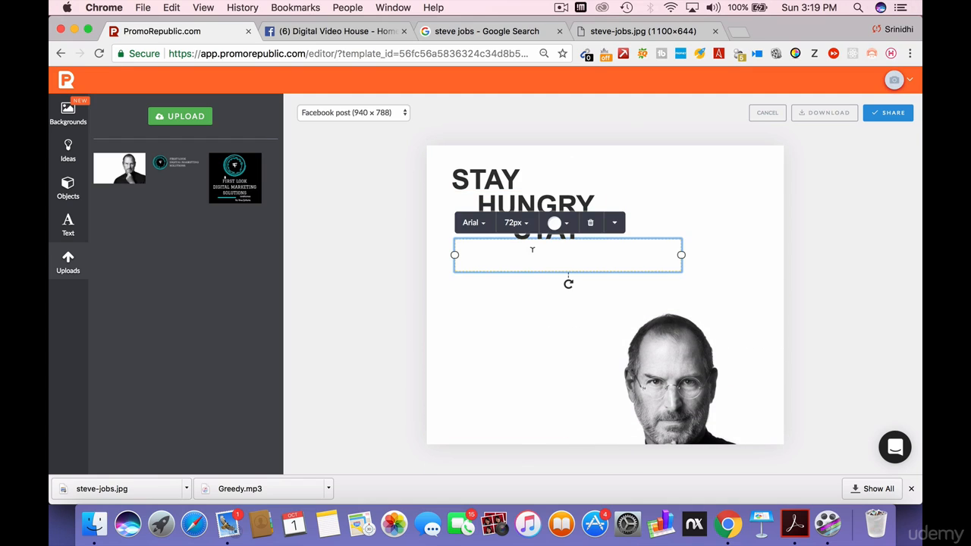
double_click(531, 255)
left_click(554, 222)
left_click(576, 248)
left_click(850, 256)
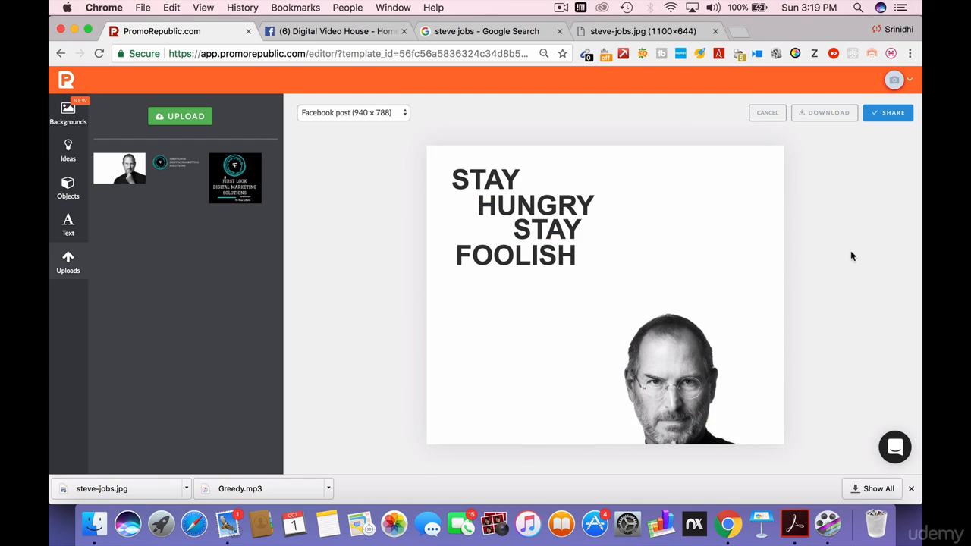
Raise the Steve Jobs photo so its lower edge meets the canvas edge, and shrink it into the lower-right corner
left_click_drag(683, 377, 676, 311)
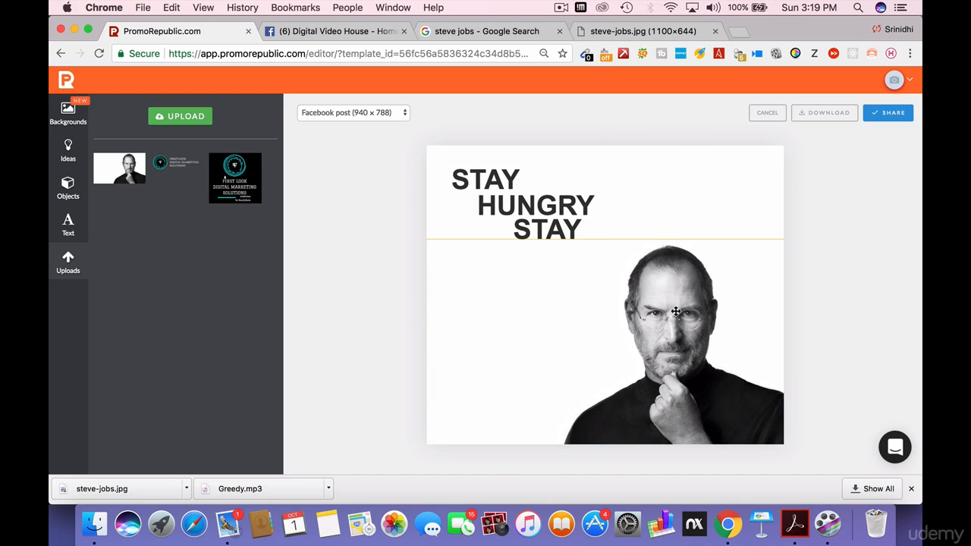
left_click_drag(427, 239, 471, 266)
left_click_drag(510, 236, 520, 242)
left_click(833, 269)
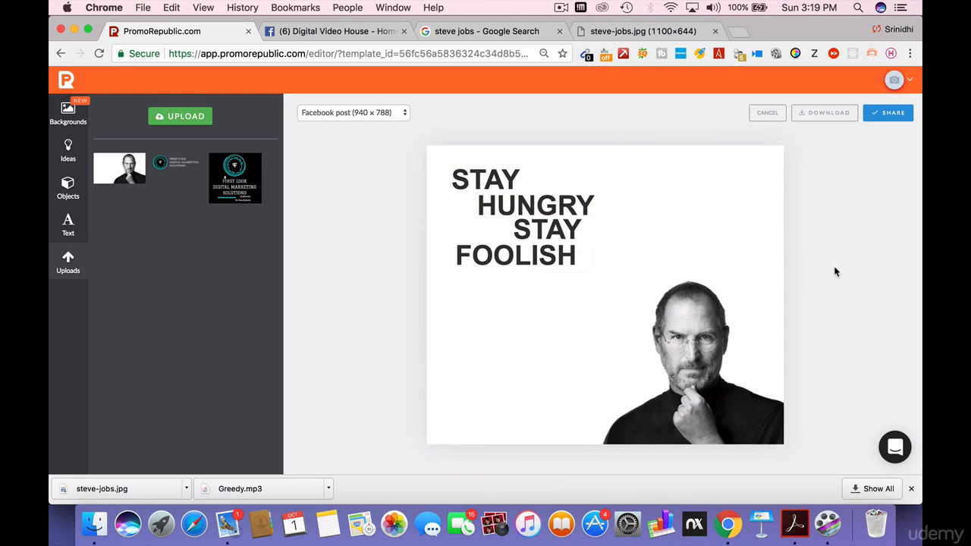
Move the word FOOLISH forward in the layer order, above the Steve Jobs photo
mouse_move(571, 323)
left_mouse_down()
mouse_move(566, 258)
mouse_move(569, 322)
left_mouse_up()
left_click(540, 257)
left_click(612, 223)
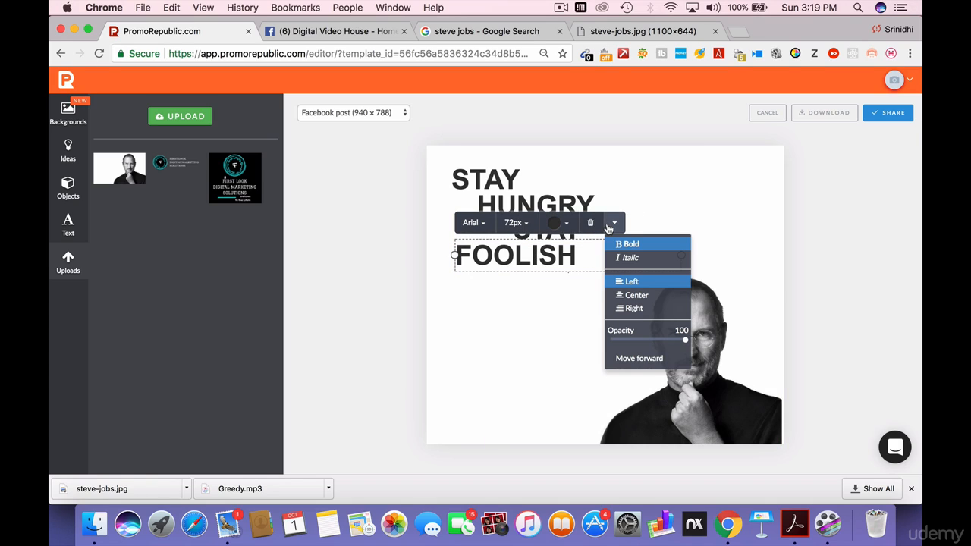
left_click(652, 359)
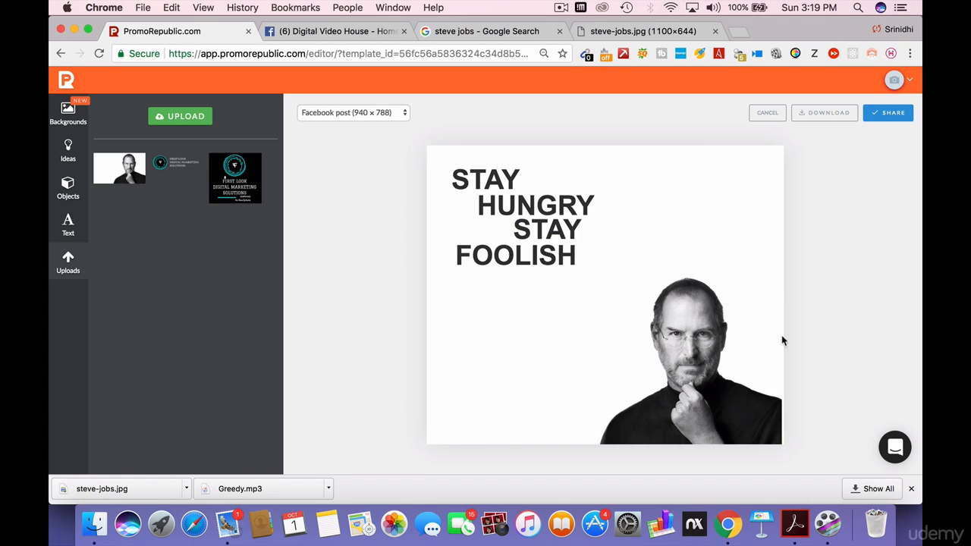
Enlarge the Steve Jobs photo to the full height of the canvas and shift it so his face sits beside the text
mouse_move(699, 352)
left_mouse_down()
mouse_move(700, 227)
mouse_move(699, 363)
mouse_move(706, 358)
left_mouse_up()
left_click(633, 315)
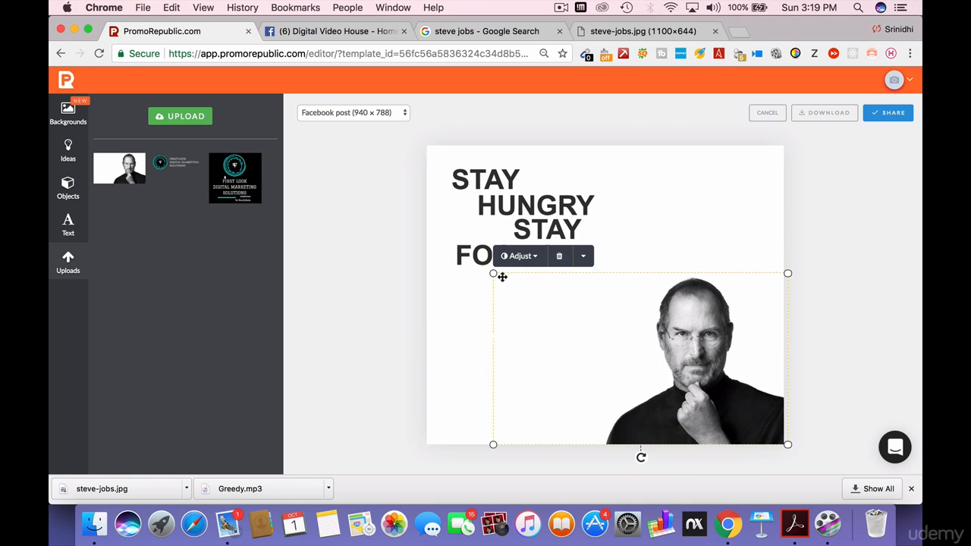
left_click_drag(492, 273, 330, 50)
left_click_drag(657, 353, 721, 351)
left_click(915, 310)
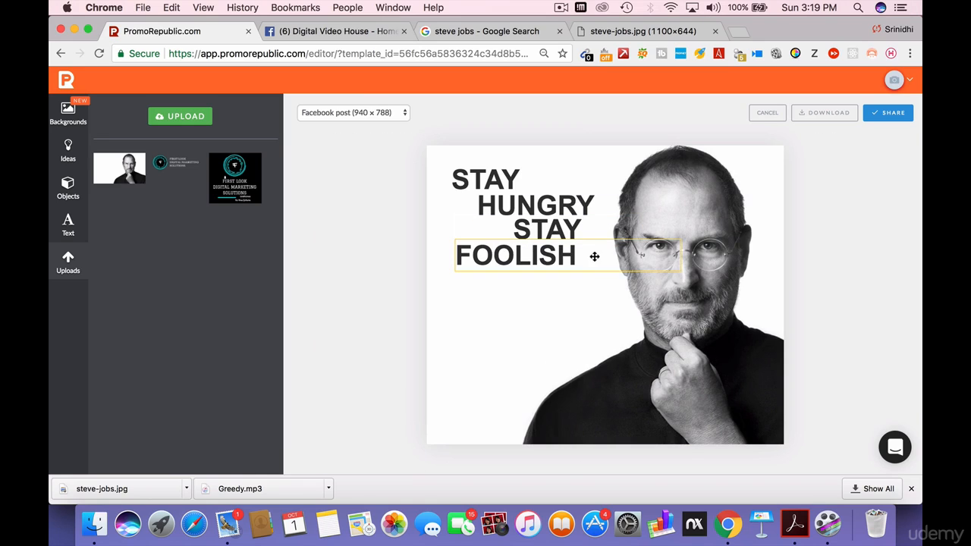
Change the font of the first STAY, above HUNGRY, to Anton
left_click(498, 170)
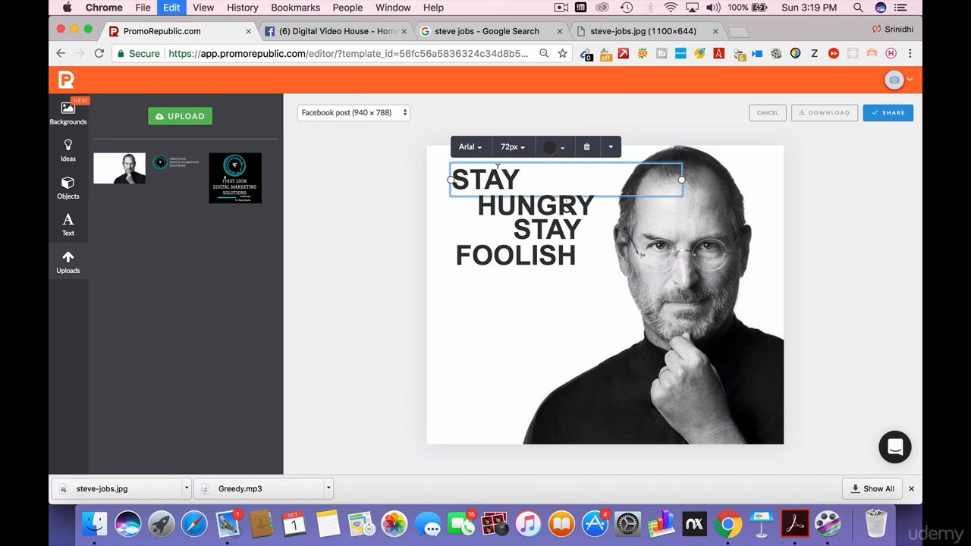
double_click(497, 167)
left_click(468, 147)
scroll(505, 222, "down", 3)
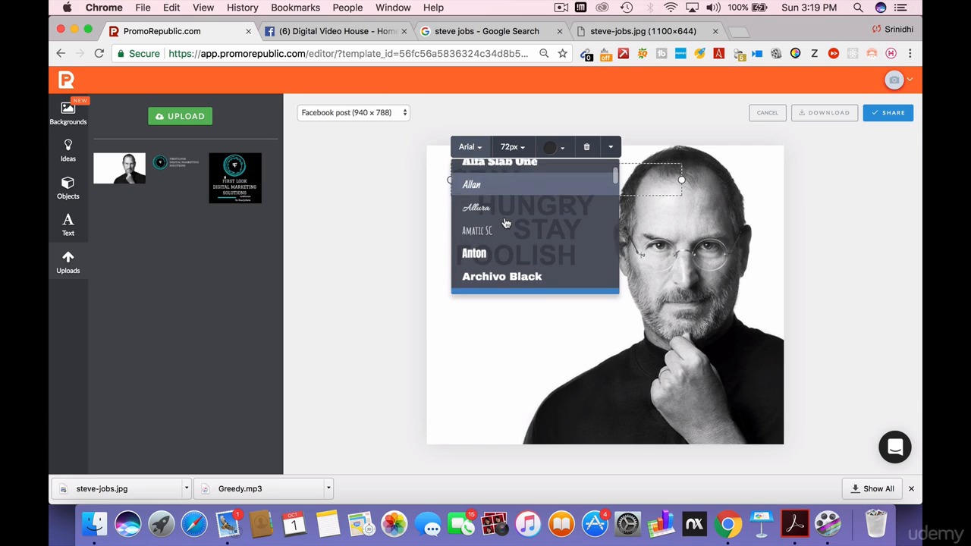
scroll(506, 222, "down", 2)
left_click(503, 211)
left_click(420, 222)
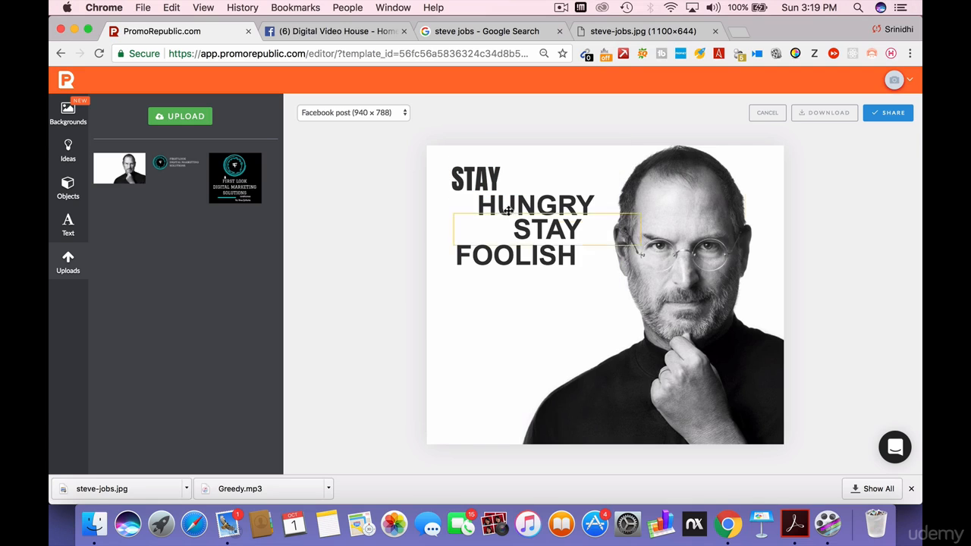
Change the font of the word HUNGRY to Anton
left_click(507, 211)
double_click(507, 211)
left_click(493, 172)
scroll(519, 266, "down", 3)
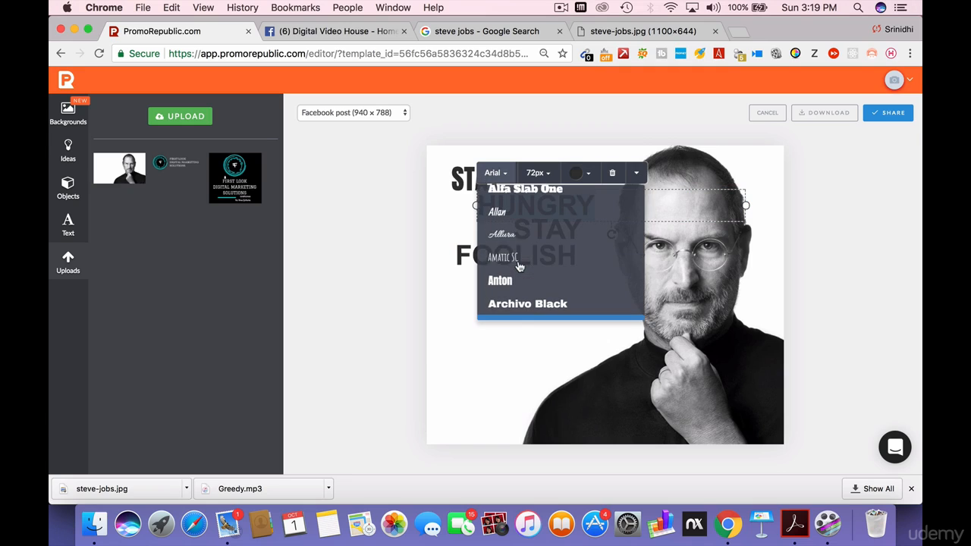
left_click(500, 280)
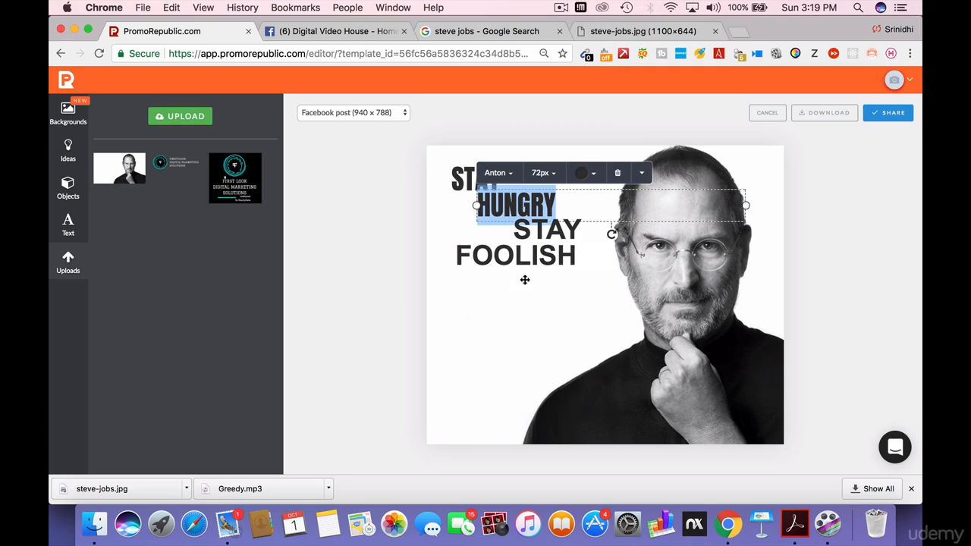
Change the font of the second STAY, below HUNGRY, to Anton
left_click(545, 232)
double_click(545, 230)
left_click(470, 196)
scroll(502, 243, "down", 2)
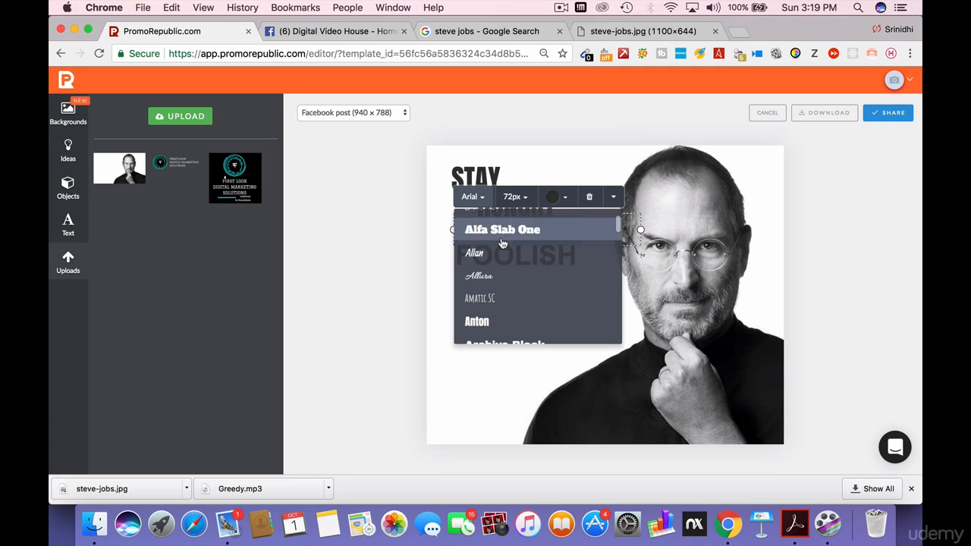
scroll(502, 242, "down", 1)
left_click(510, 290)
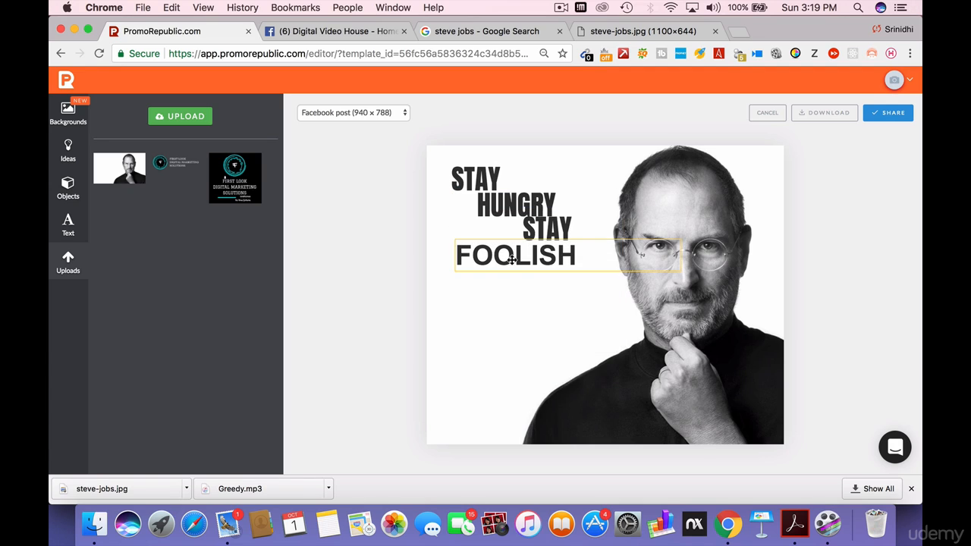
Change the font of the word FOOLISH to Anton and nudge the Steve Jobs photo slightly
double_click(512, 258)
left_click(470, 222)
scroll(504, 319, "down", 3)
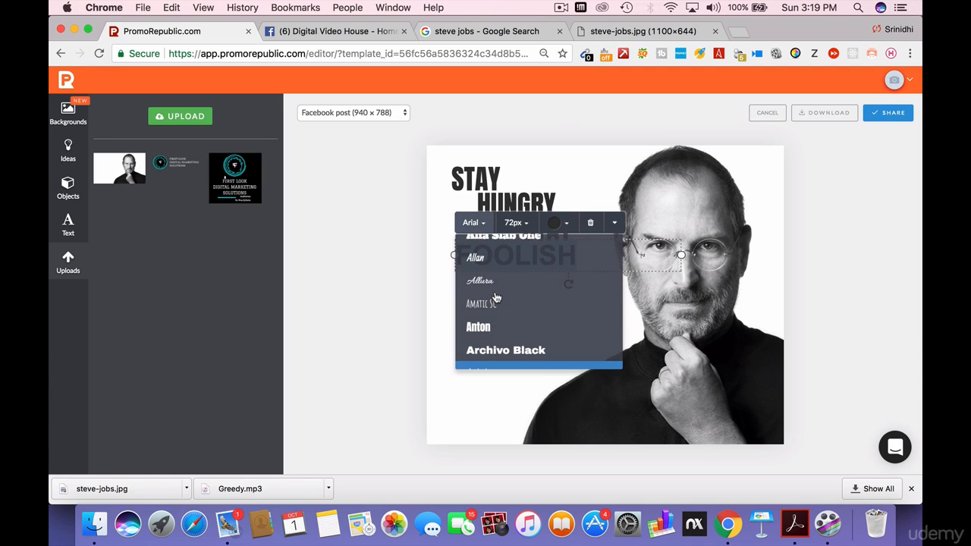
left_click(504, 328)
left_click(379, 318)
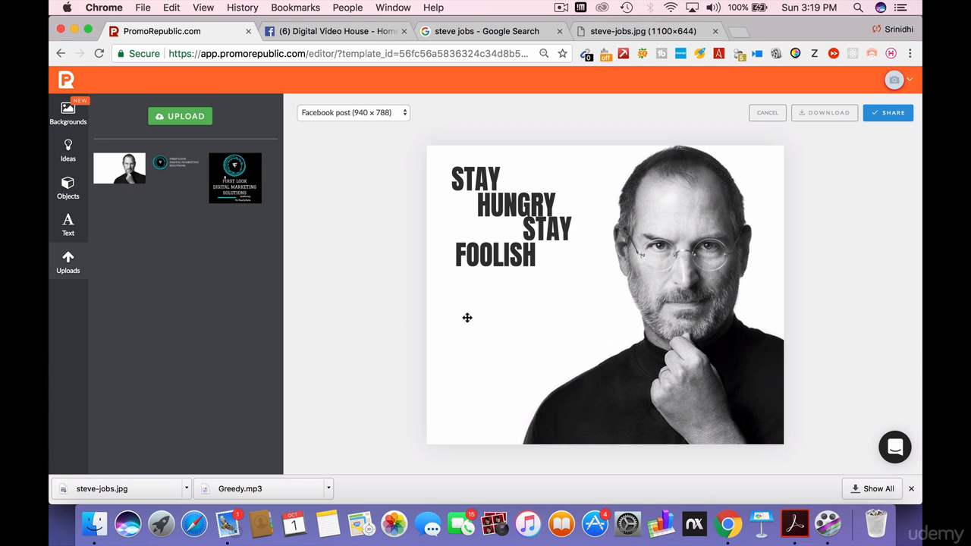
mouse_move(696, 340)
left_mouse_down()
mouse_move(696, 357)
mouse_move(694, 342)
left_mouse_up()
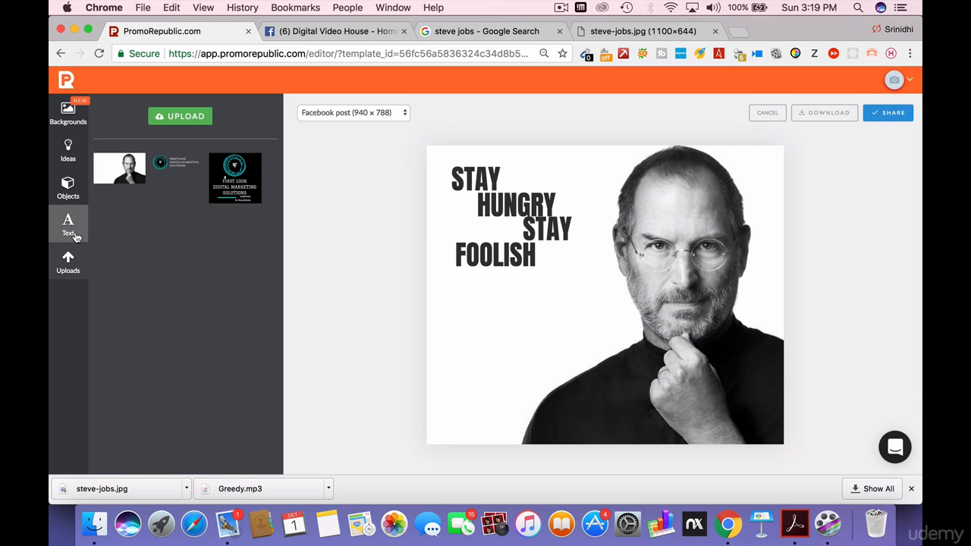
Try the wide First Look Digital Marketing Solutions logo at a reduced size below the word FOOLISH, and remove it
left_click(169, 173)
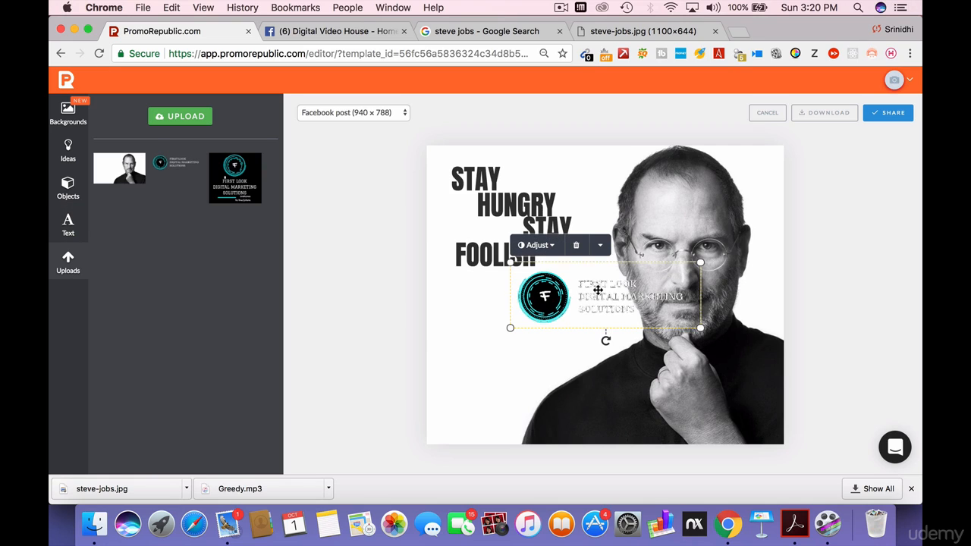
left_click_drag(599, 291, 516, 339)
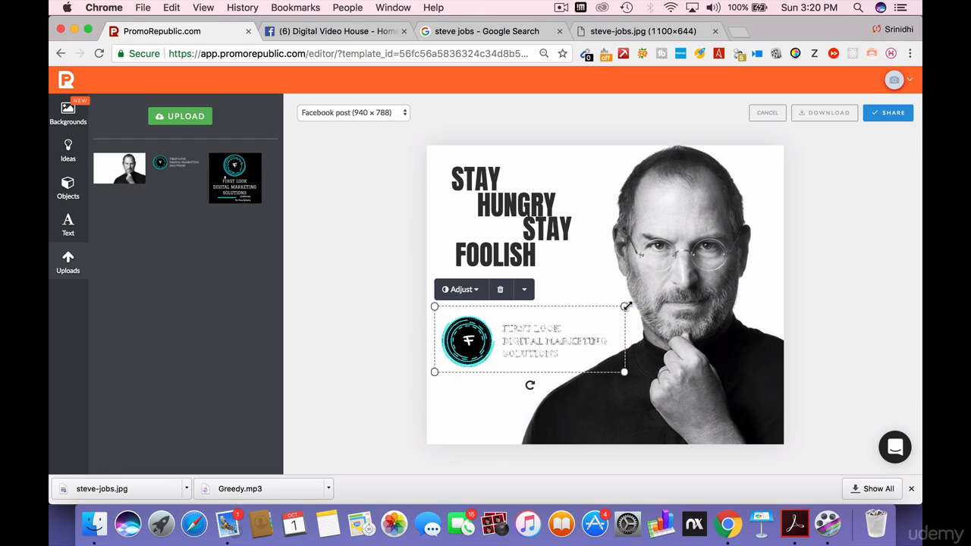
left_click_drag(626, 305, 544, 333)
key("BackSpace")
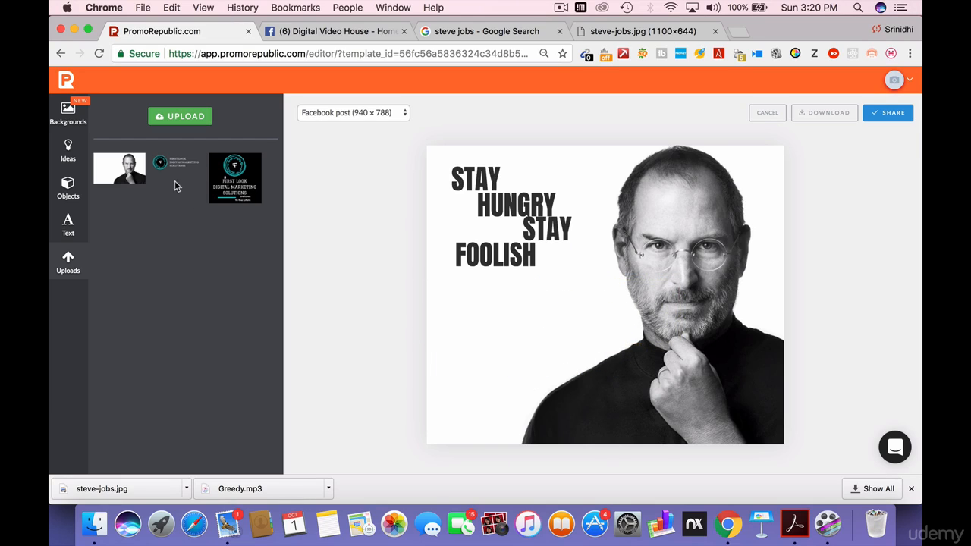
Add the black square First Look logo, shrunk into the canvas's lower-left corner, and lower the Steve Jobs photo slightly
left_click(458, 256)
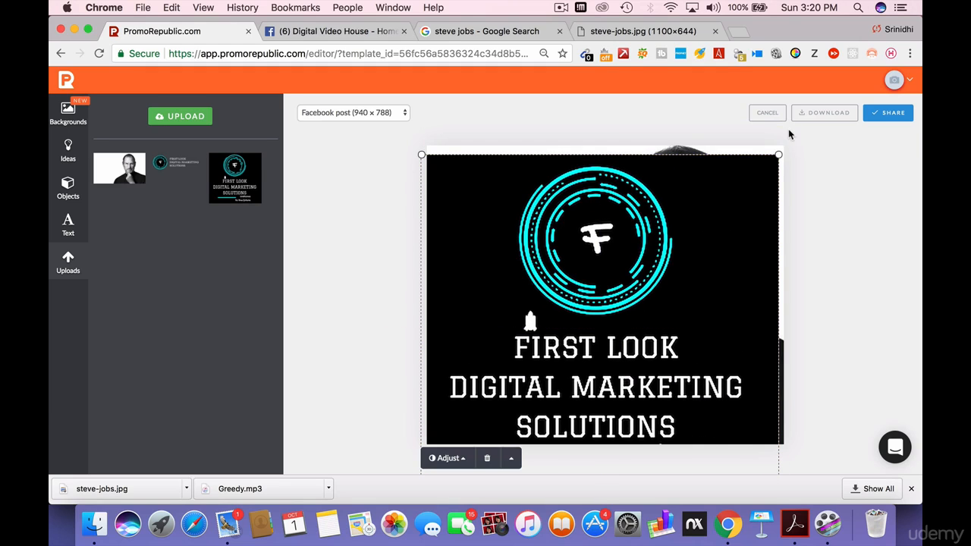
left_click_drag(778, 156, 505, 354)
left_click_drag(473, 389, 471, 417)
left_click(370, 390)
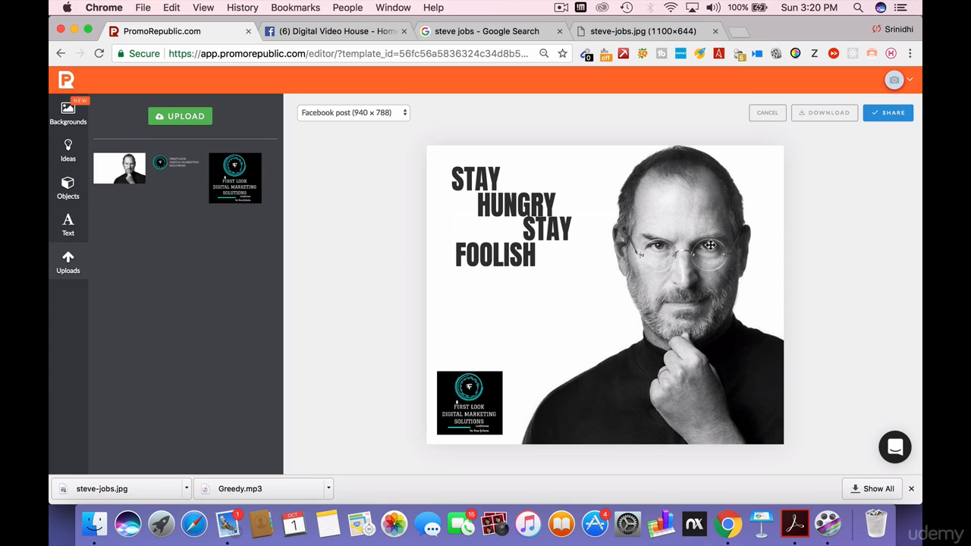
left_click_drag(716, 248, 715, 259)
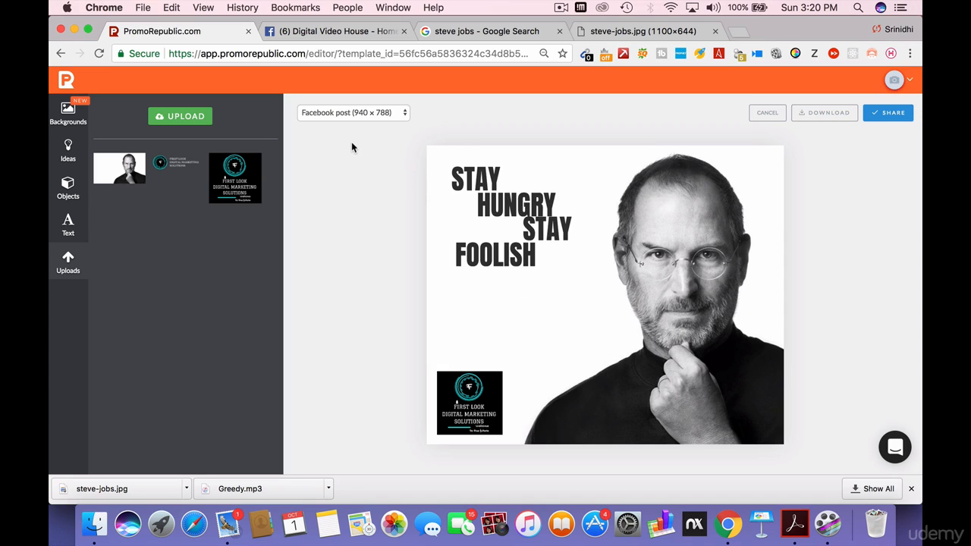
Try the design in the Facebook cover (820 × 312) format
left_click(361, 113)
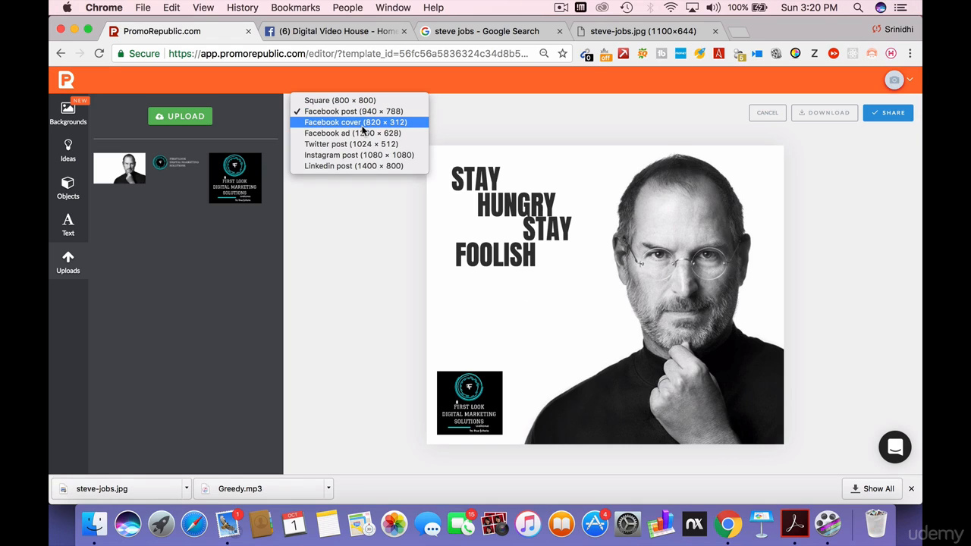
left_click(362, 124)
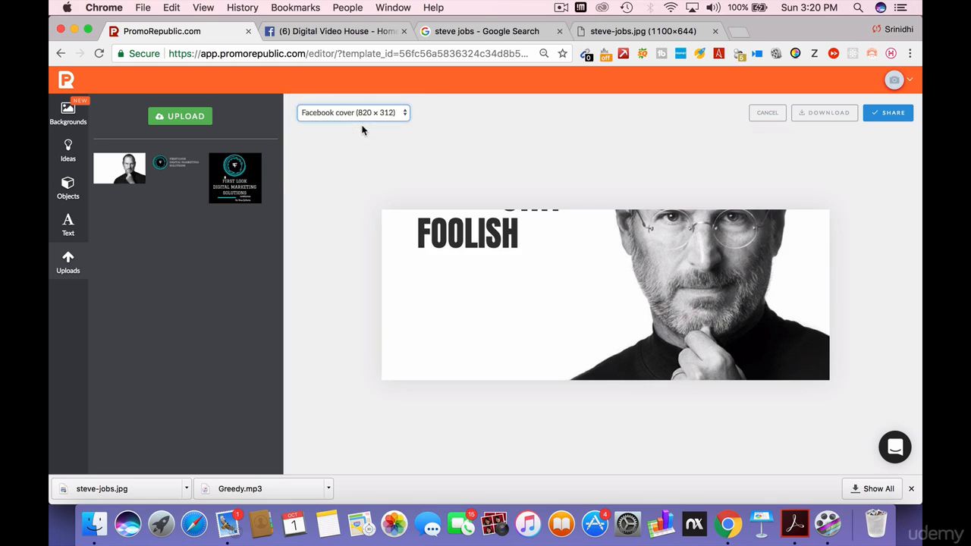
left_click(372, 115)
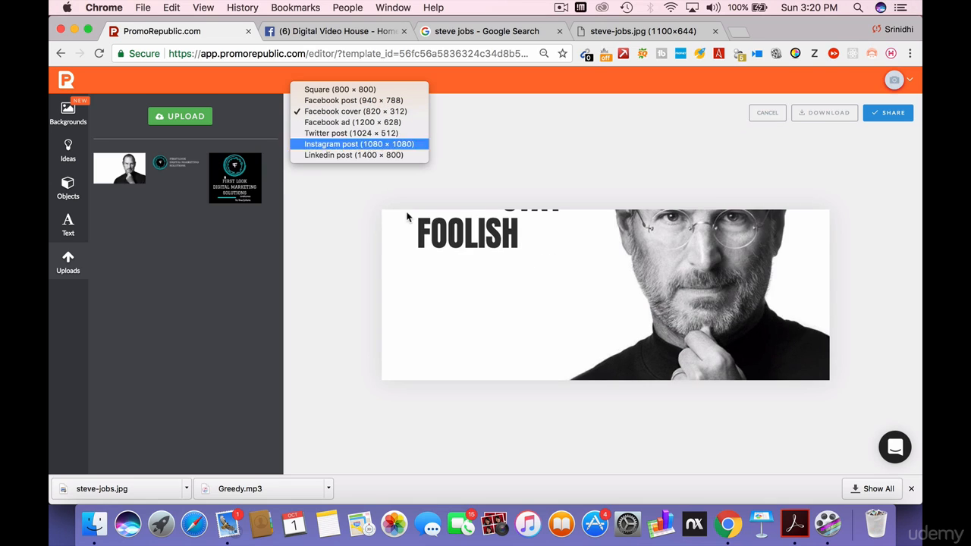
left_click(466, 244)
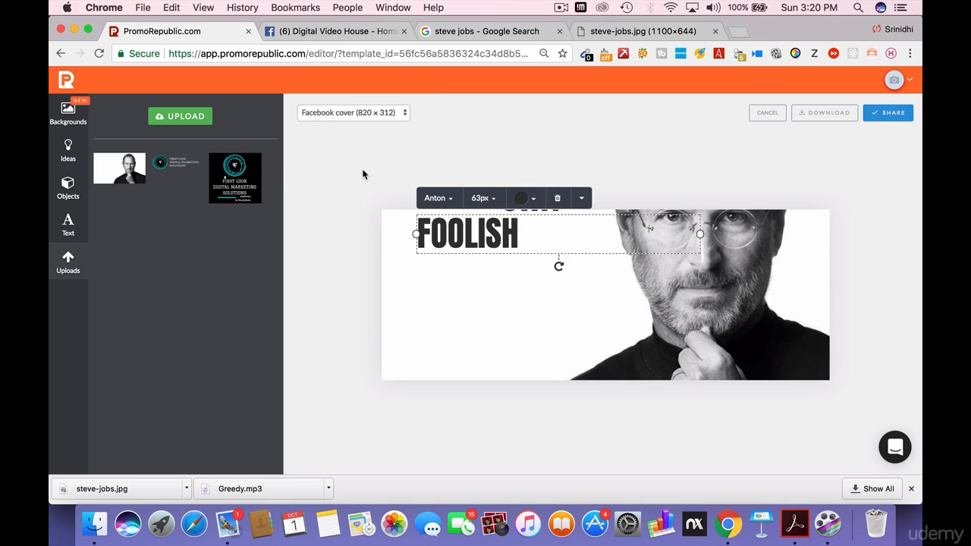
left_click(354, 161)
Try the design in the Facebook ad (1200 × 628), Twitter post (1024 × 512) and Instagram post (1080 × 1080) formats
left_click(366, 111)
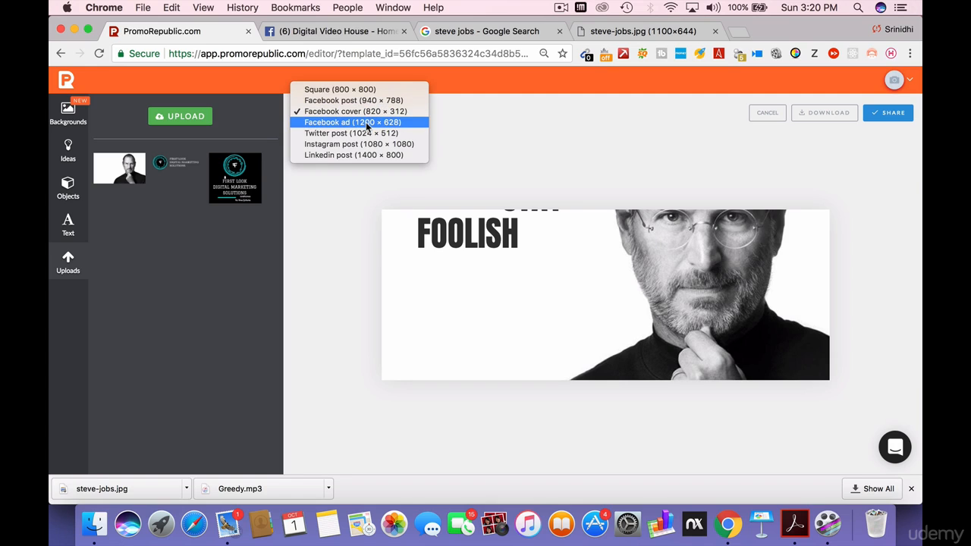
left_click(369, 124)
left_click(376, 111)
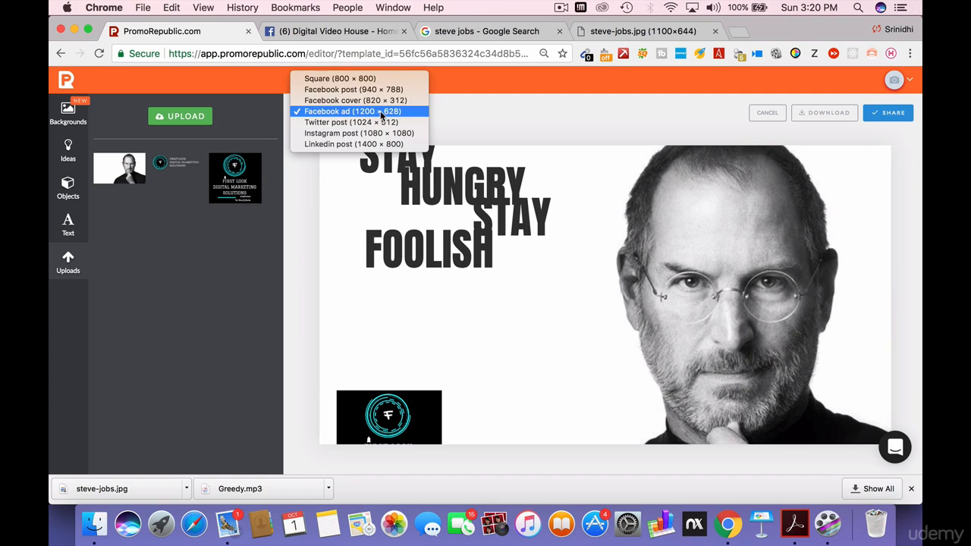
left_click(383, 122)
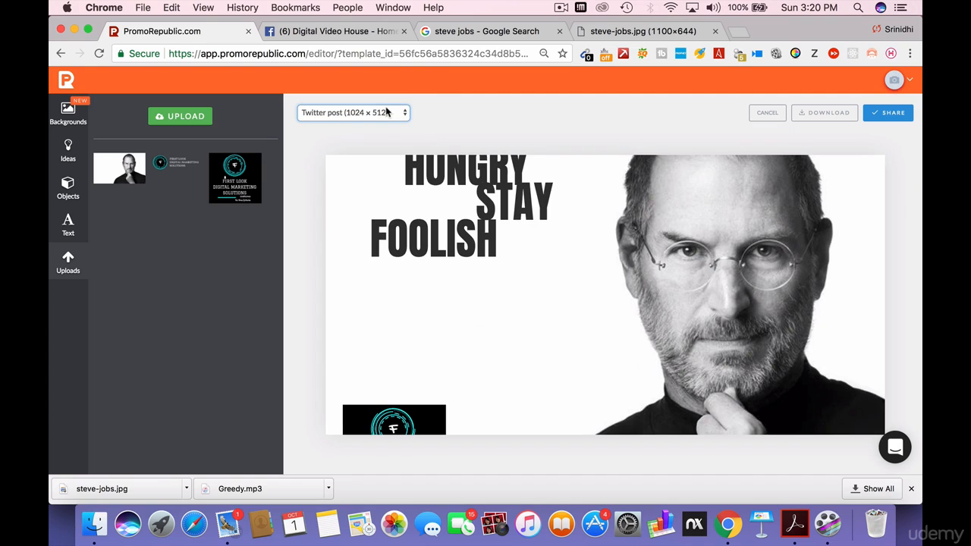
left_click(385, 112)
left_click(392, 123)
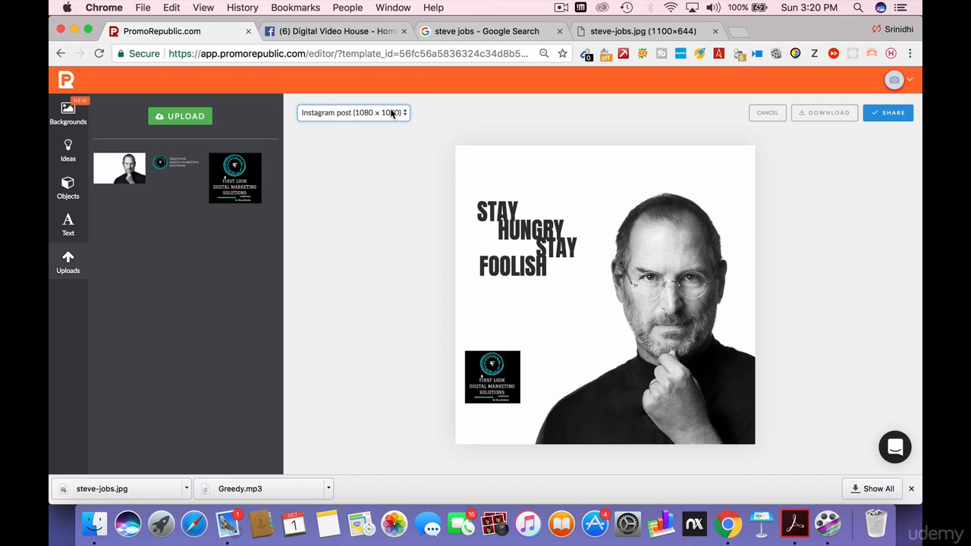
Set the design format to LinkedIn post (1400 × 800) and restack the words STAY, HUNGRY, STAY, FOOLISH in one column above the logo
left_click(392, 113)
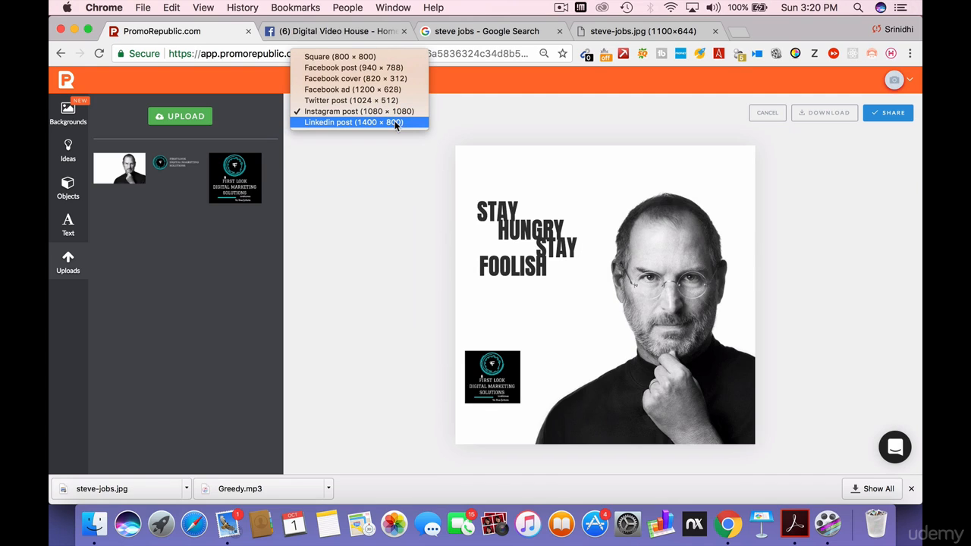
left_click(394, 122)
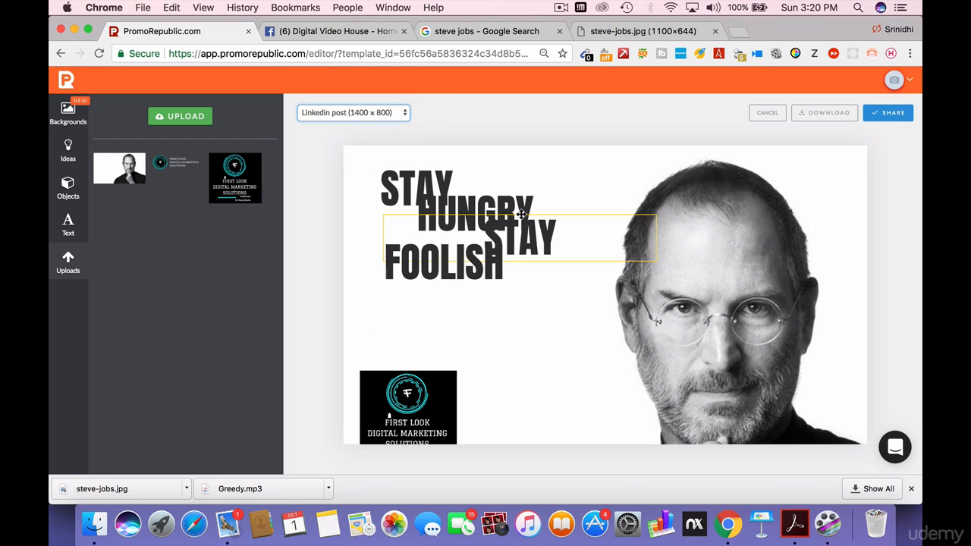
left_click_drag(521, 215, 437, 241)
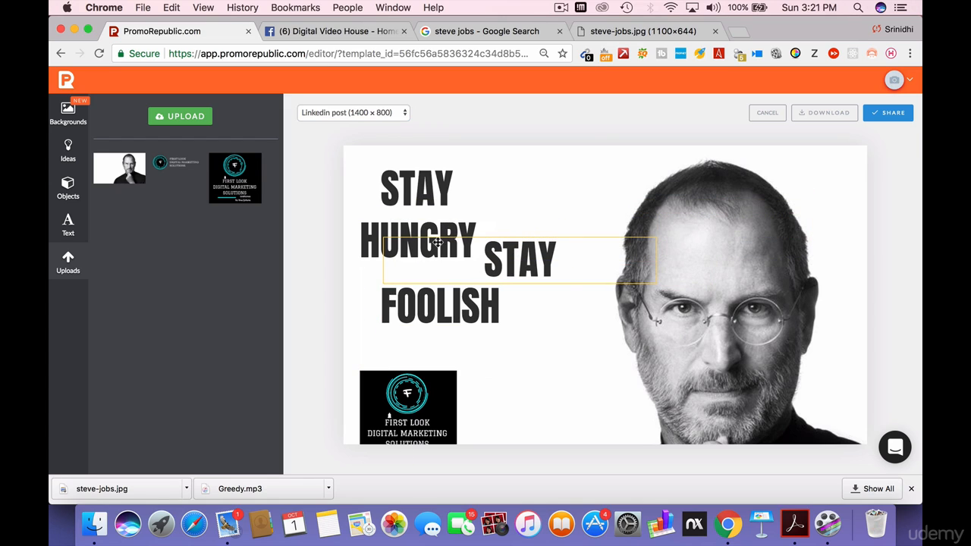
left_click_drag(522, 261, 537, 264)
left_click_drag(445, 309, 428, 323)
left_click_drag(521, 265, 410, 284)
left_click_drag(417, 233, 422, 203)
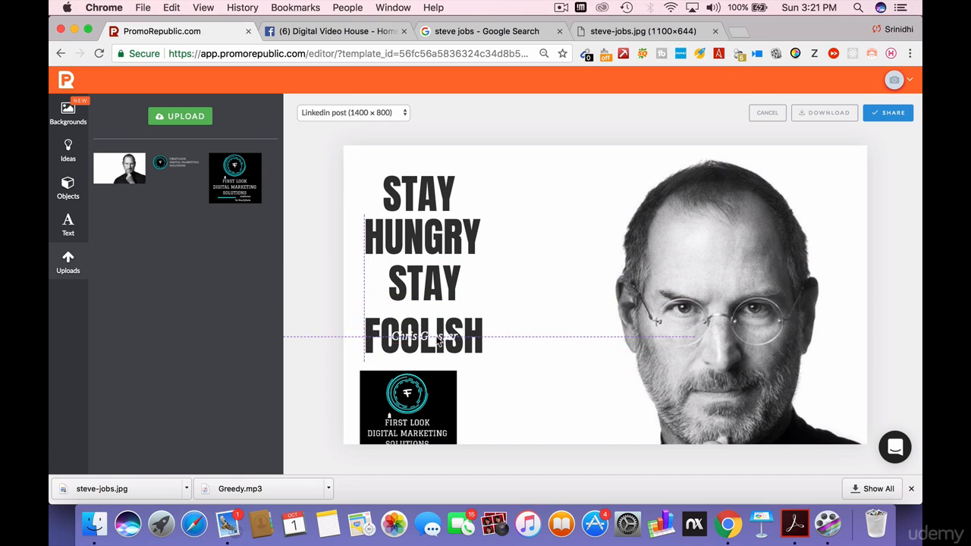
Move the white author name off the word FOOLISH and adjust HUNGRY and FOOLISH so the four words are evenly spaced
left_click_drag(449, 335, 530, 282)
left_click(508, 263)
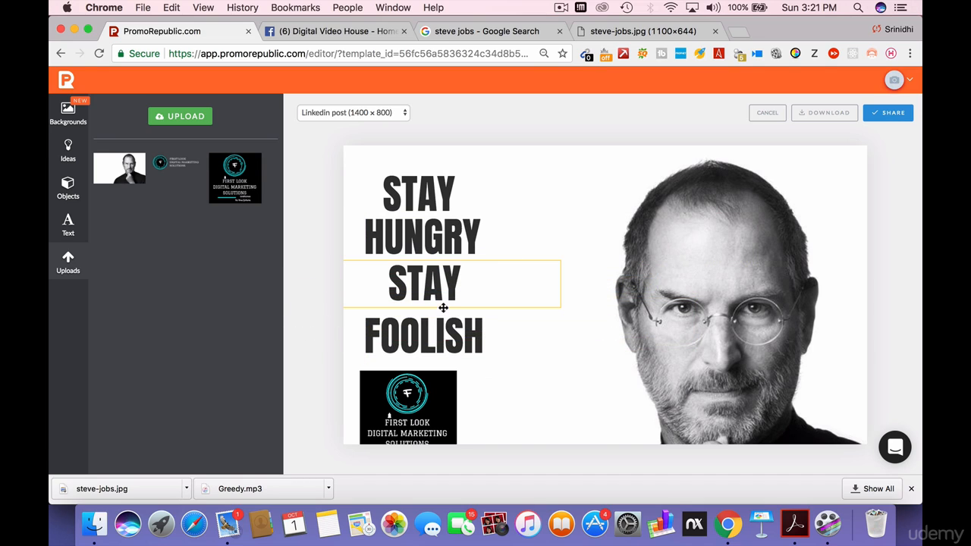
left_click_drag(433, 336, 433, 327)
mouse_move(422, 239)
left_mouse_down()
mouse_move(431, 243)
mouse_move(418, 247)
left_mouse_up()
Delete the Steve Jobs photo from the LinkedIn post
left_click(724, 187)
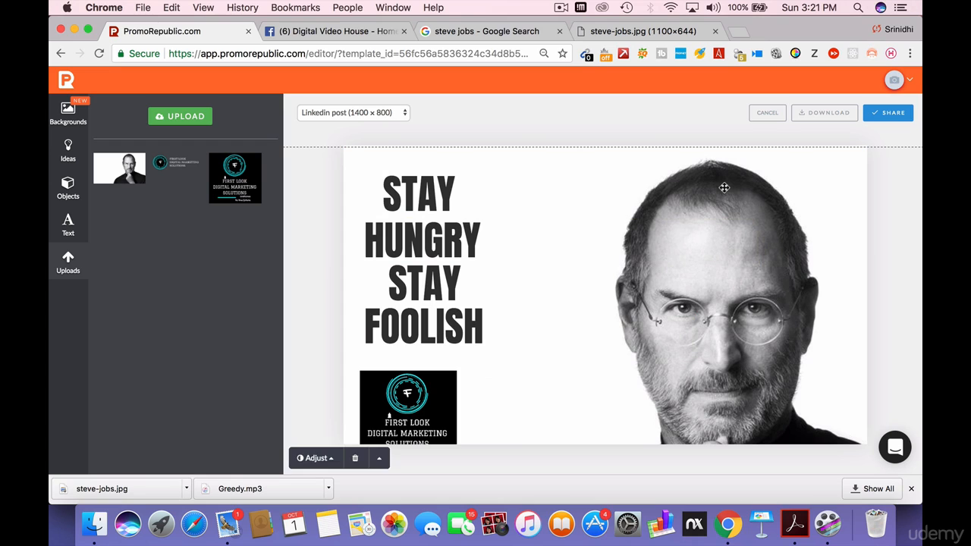
key("Delete")
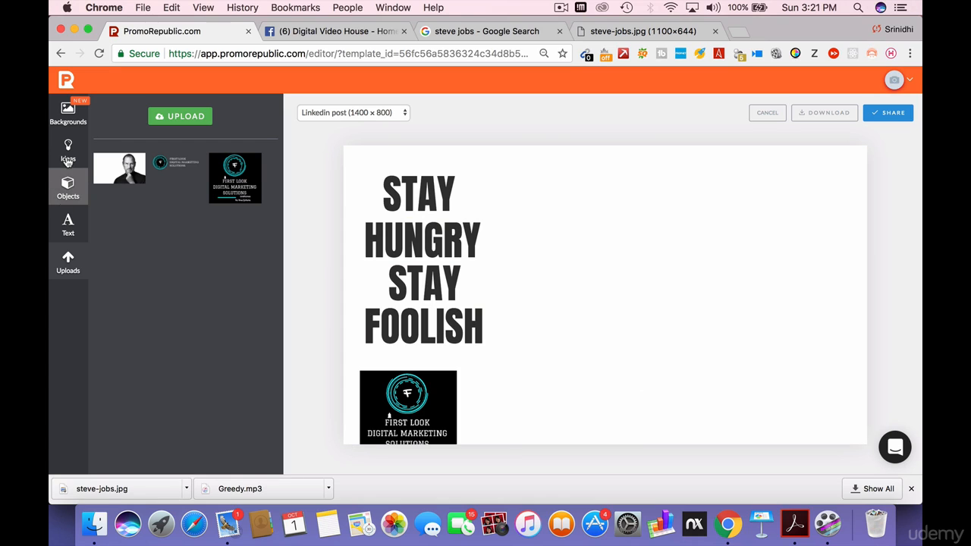
Search the background photos for "creativity" and apply the one showing a hand holding a black marker over brown paper
left_click(64, 124)
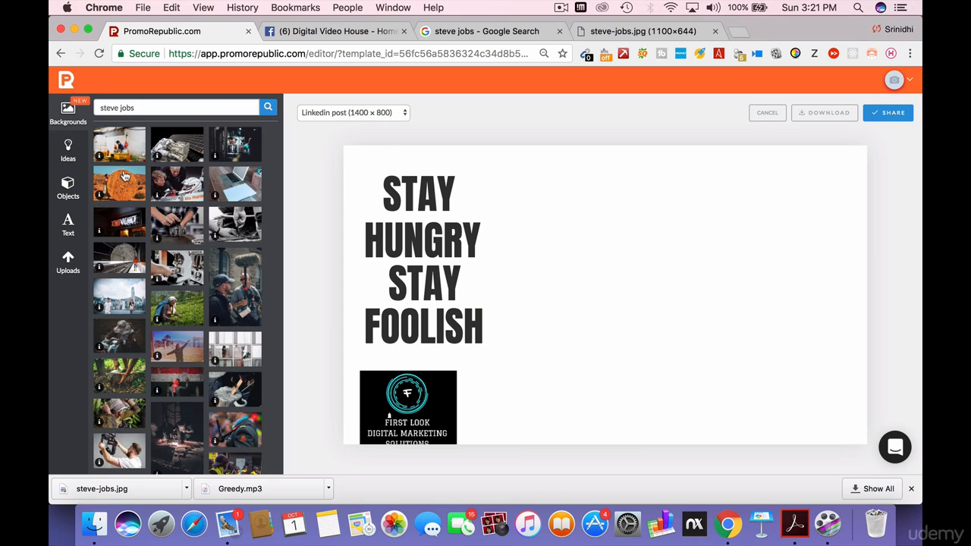
left_click(175, 102)
key("super+a")
type("cr")
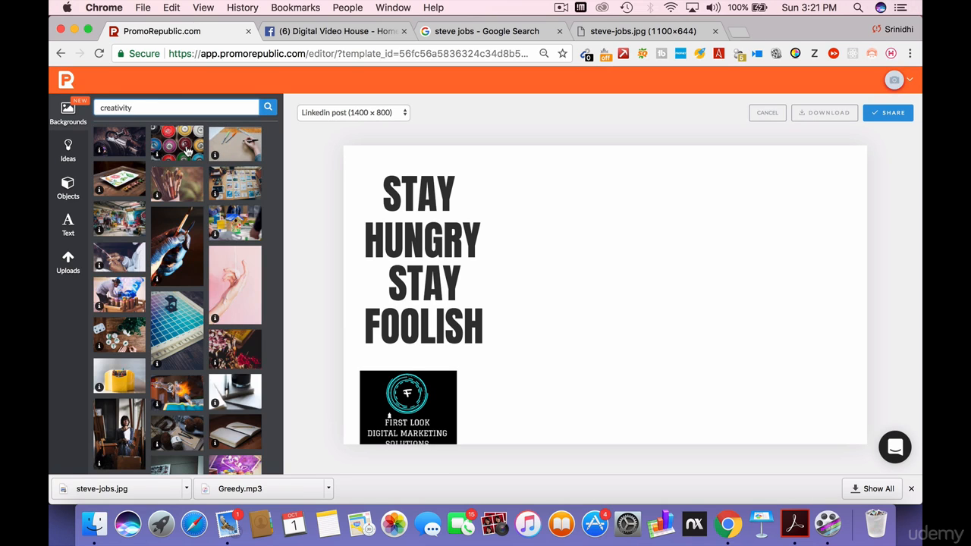
left_click(246, 146)
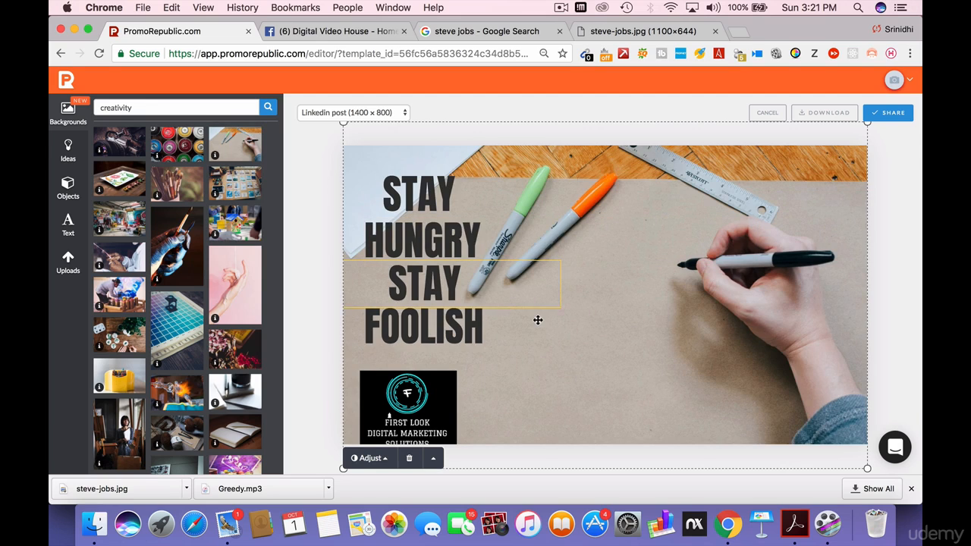
Move the words FOOLISH, STAY, HUNGRY and STAY onto the brown paper area below the green and orange markers
left_click_drag(454, 318, 616, 397)
left_click_drag(414, 291, 574, 364)
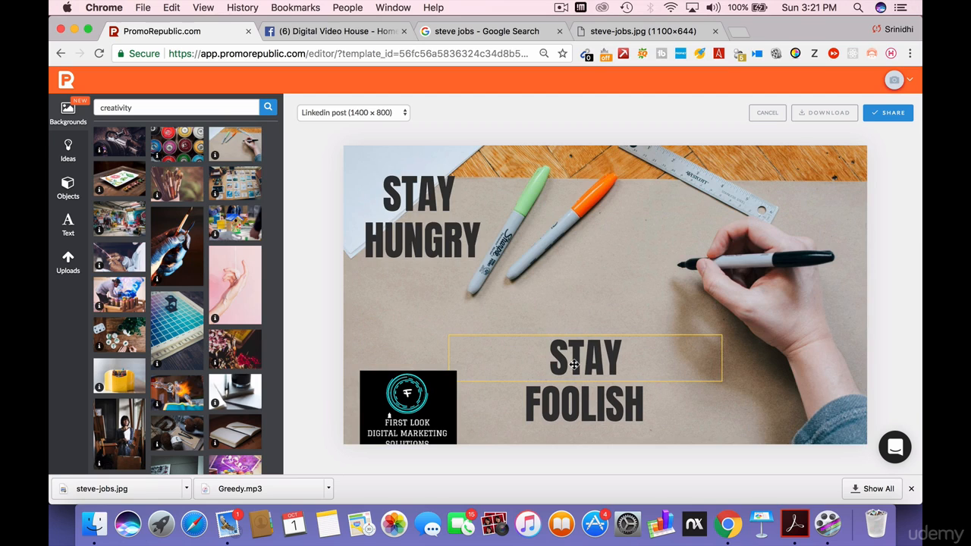
left_click_drag(425, 241, 584, 312)
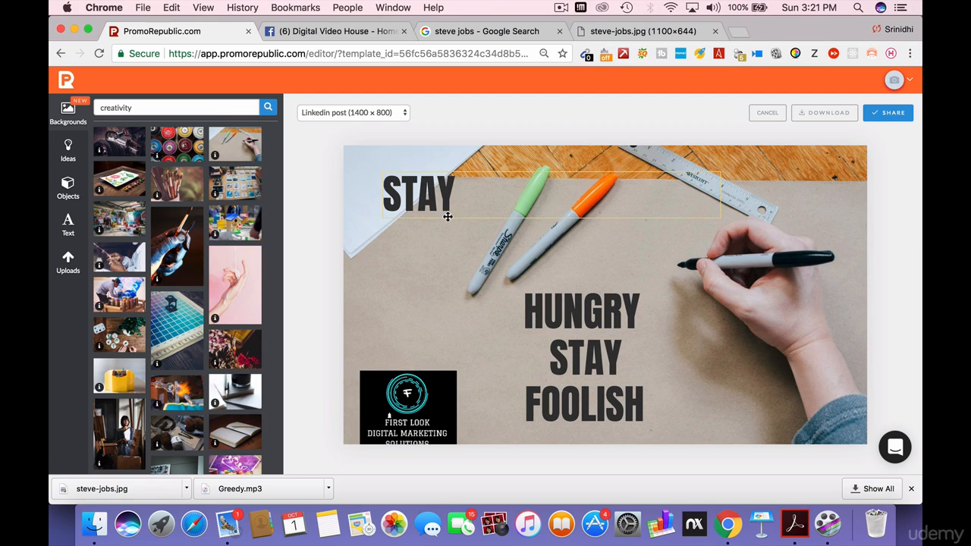
left_click_drag(447, 217, 495, 348)
Stagger the four words below the markers, with HUNGRY offset left, the second STAY offset right and FOOLISH lowest
left_click_drag(584, 380, 678, 362)
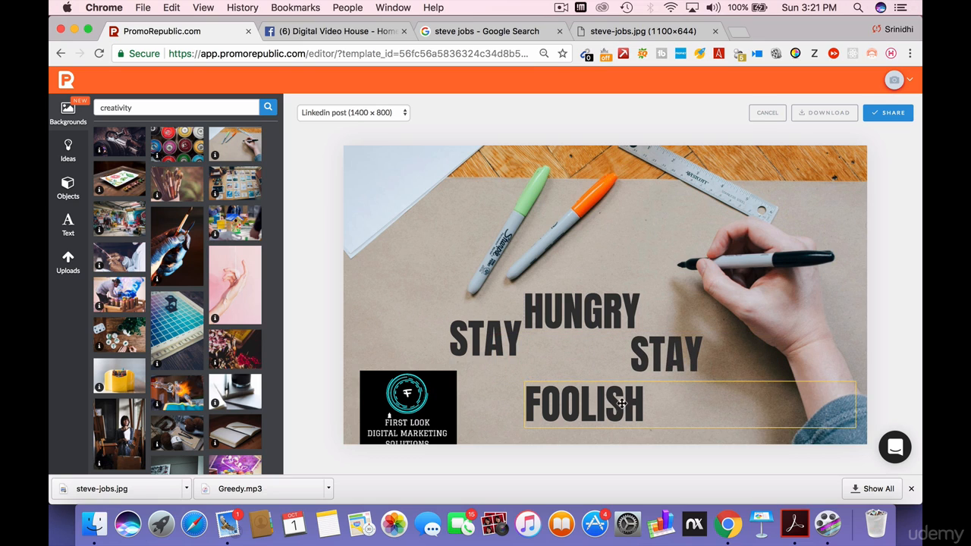
left_click_drag(621, 404, 597, 416)
left_click_drag(574, 318, 564, 375)
left_click_drag(660, 354, 660, 382)
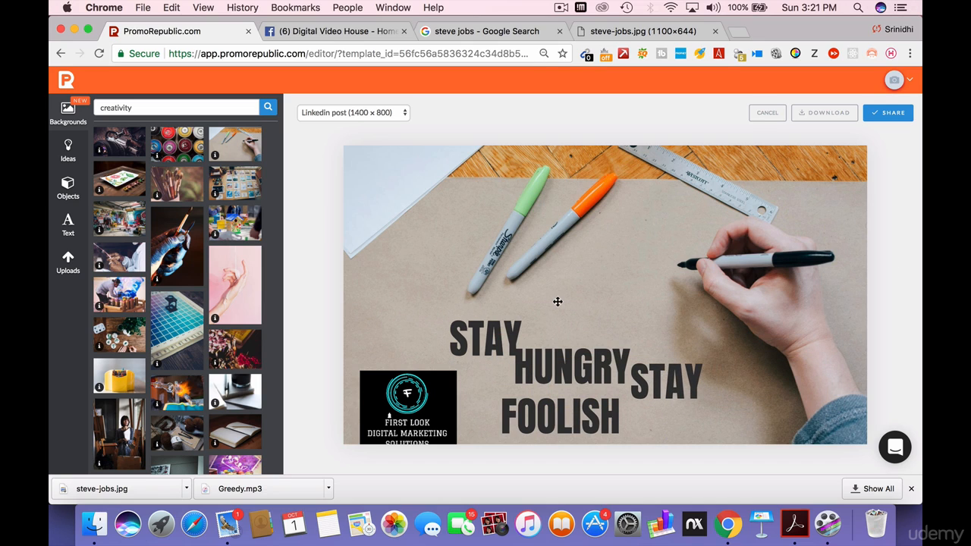
left_click_drag(475, 341, 549, 318)
left_click_drag(656, 376, 657, 388)
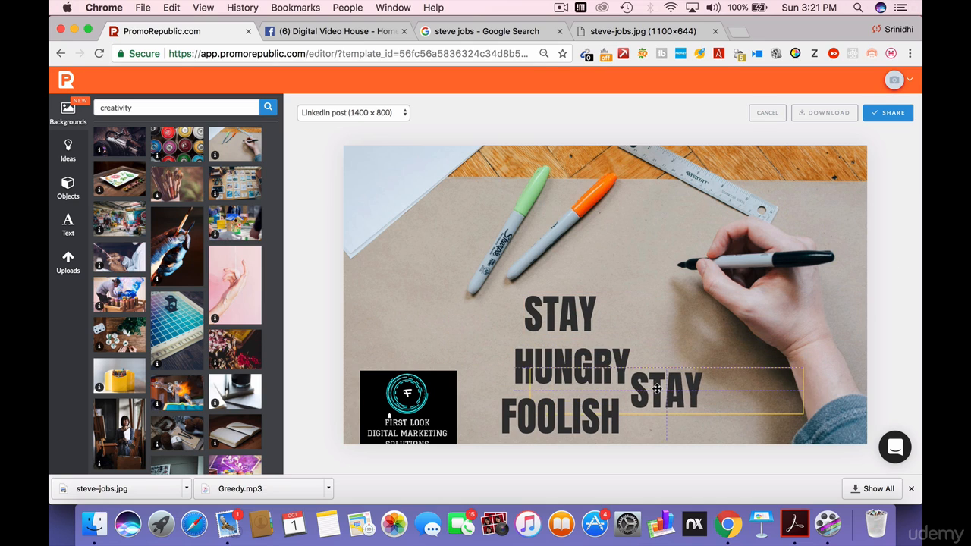
left_click_drag(554, 362, 500, 351)
left_click_drag(676, 383, 627, 369)
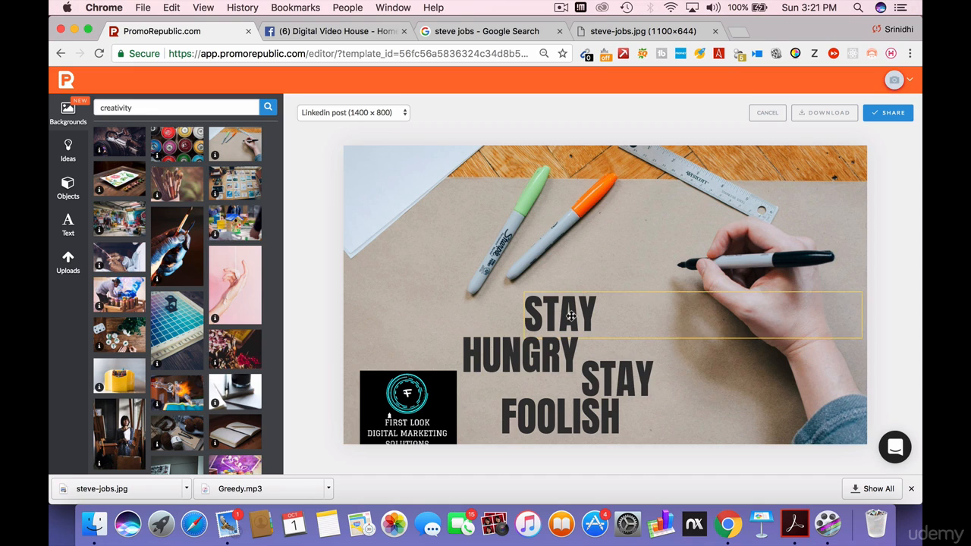
Try the October Challenge and The A-Z Guide to Fall templates from the idea collection
left_click(68, 152)
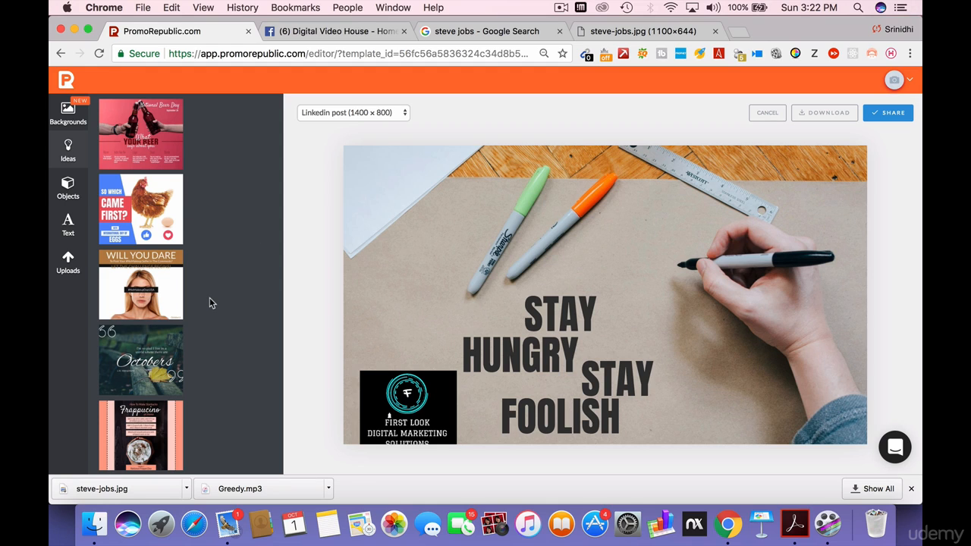
scroll(210, 297, "down", 15)
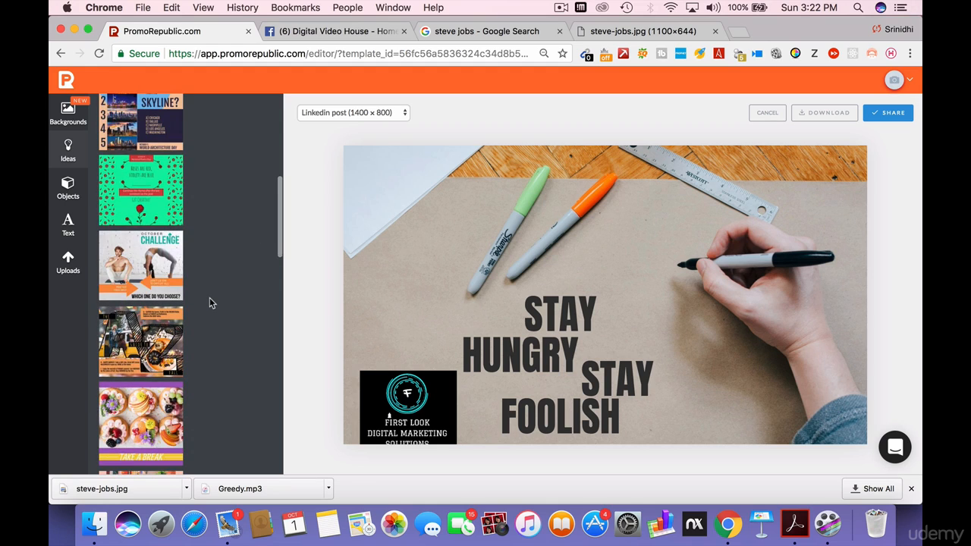
left_click(151, 265)
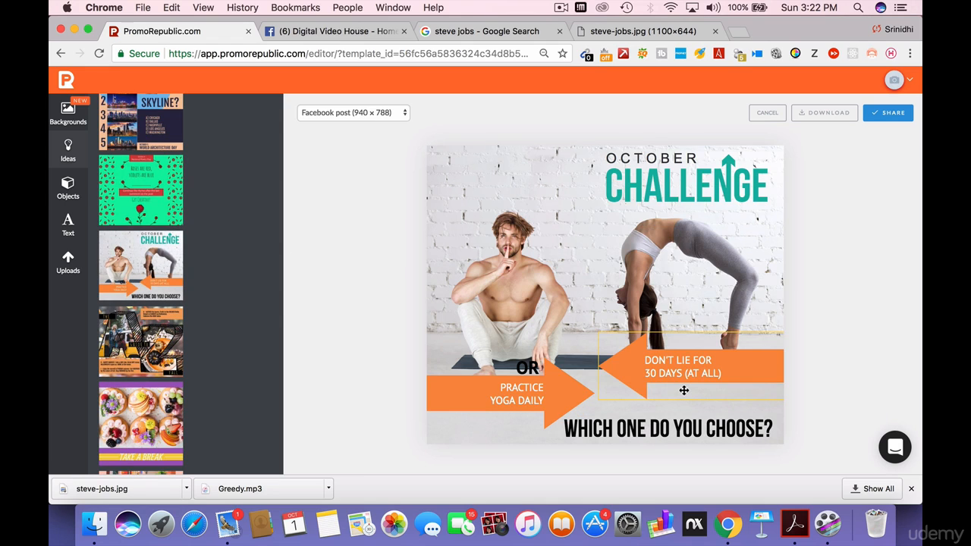
scroll(140, 318, "down", 3)
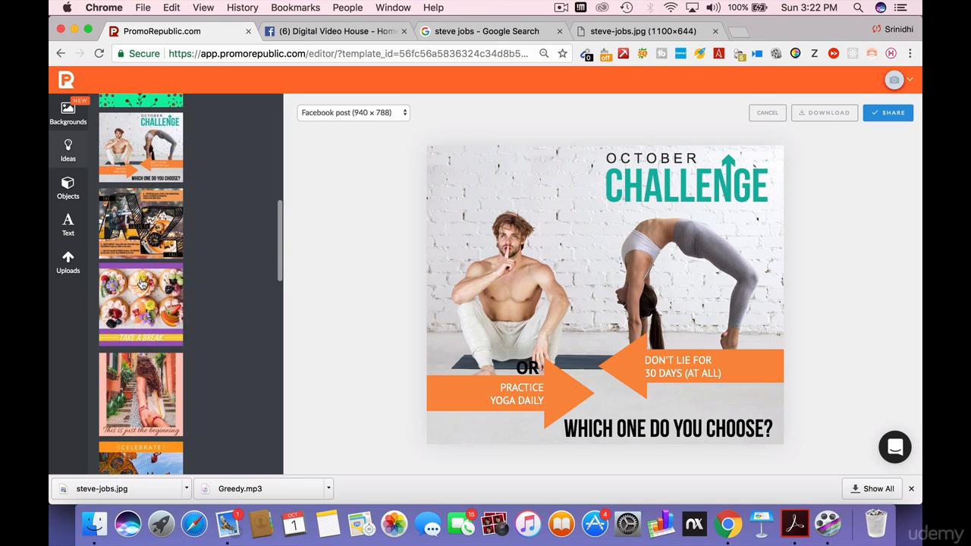
left_click(141, 240)
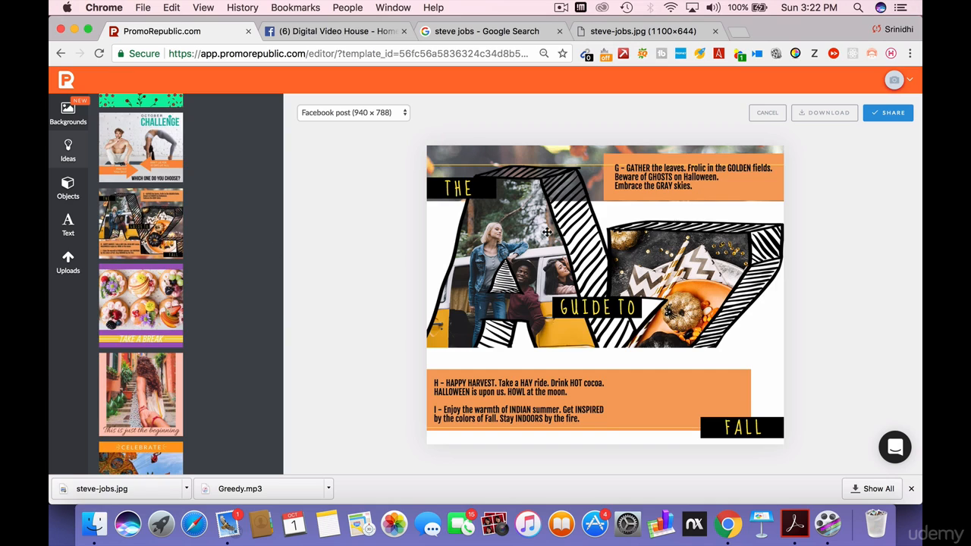
Try the Celebrate fairground template and the Disconnect template from the idea collection
scroll(144, 304, "down", 5)
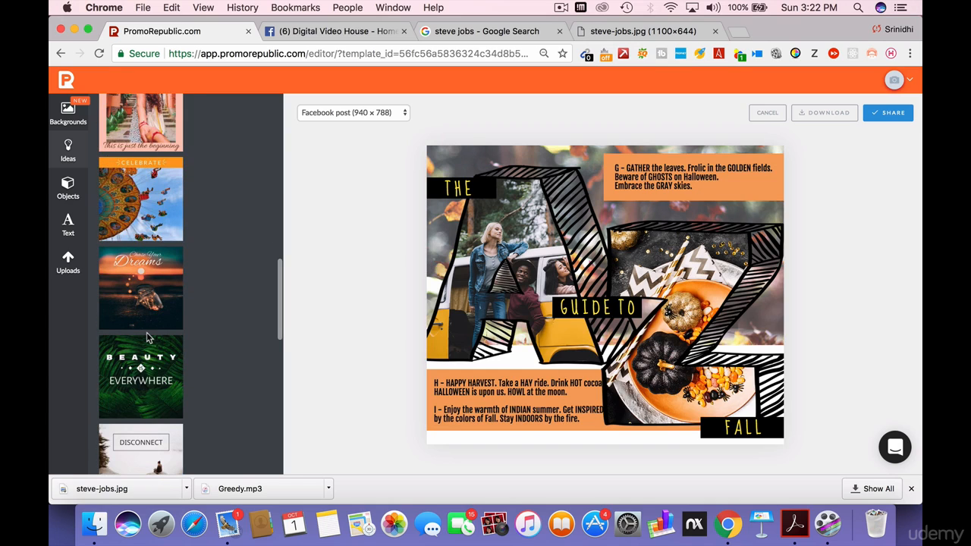
left_click(152, 199)
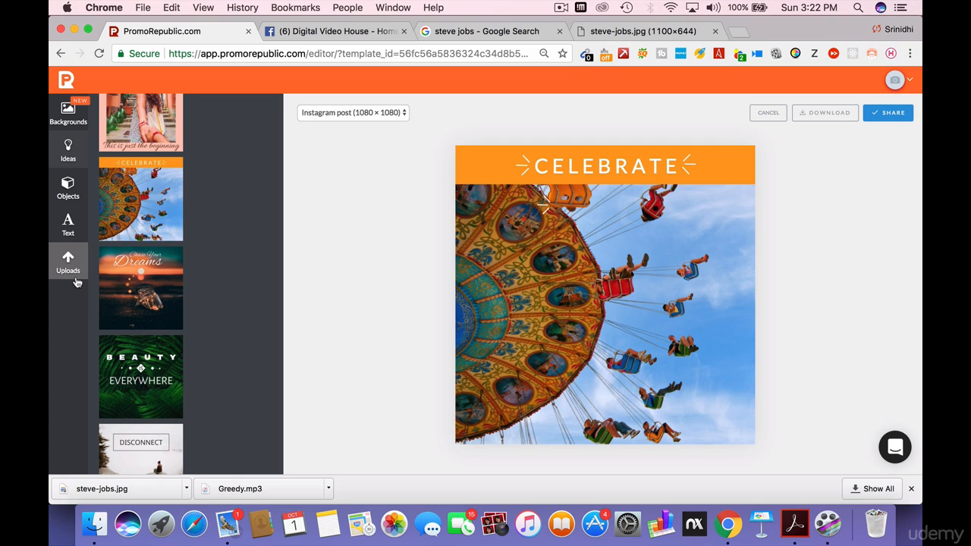
scroll(131, 310, "down", 5)
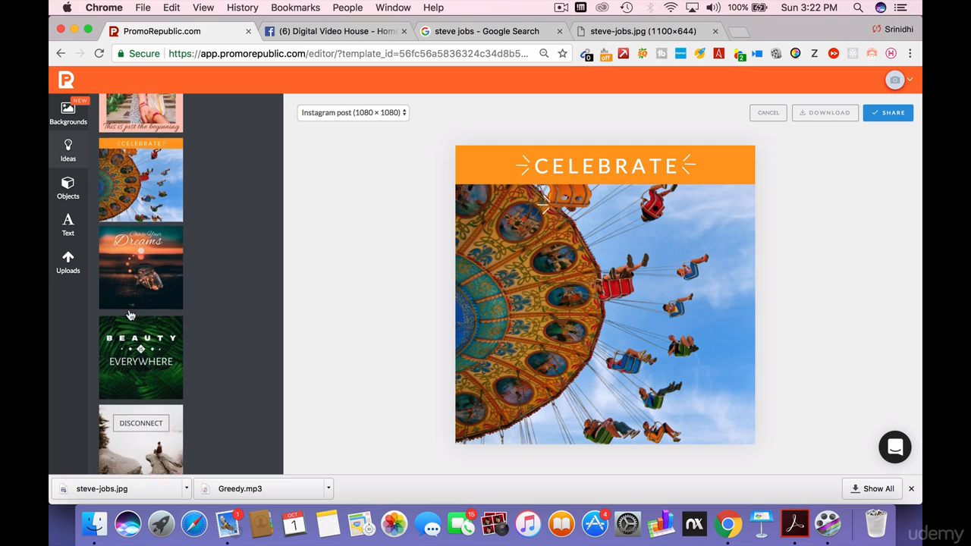
left_click(131, 317)
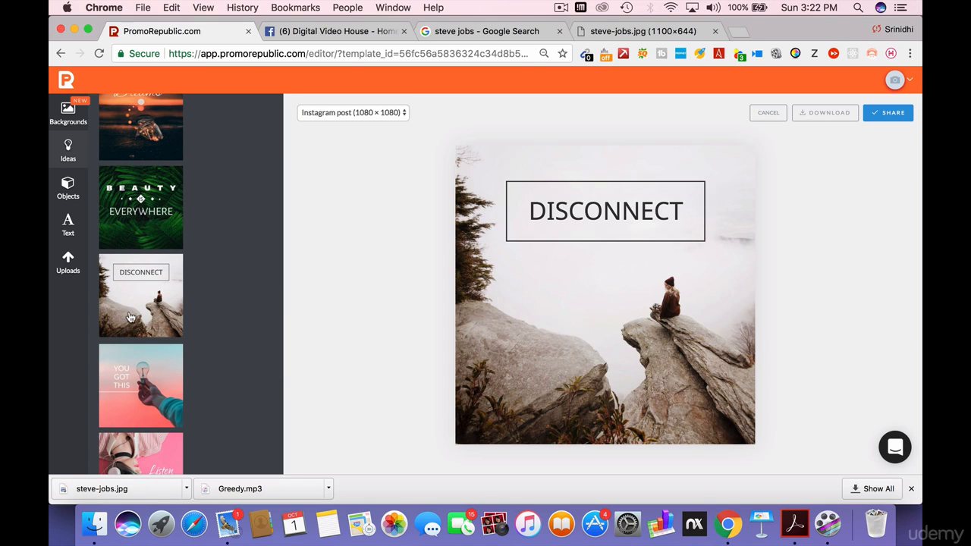
scroll(130, 317, "down", 10)
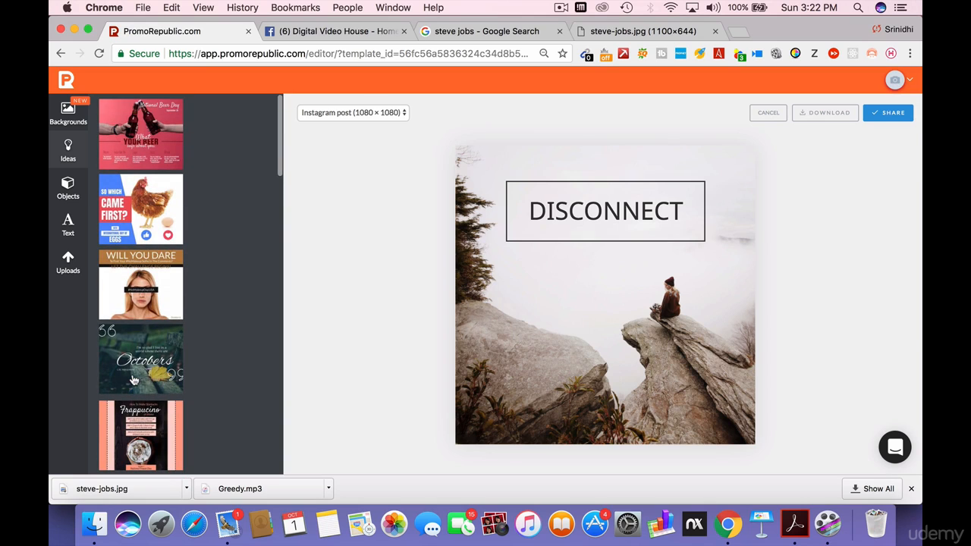
Try the Disconnect design in the Twitter post (1024 × 512) and Facebook cover (820 × 312) formats
left_click(365, 114)
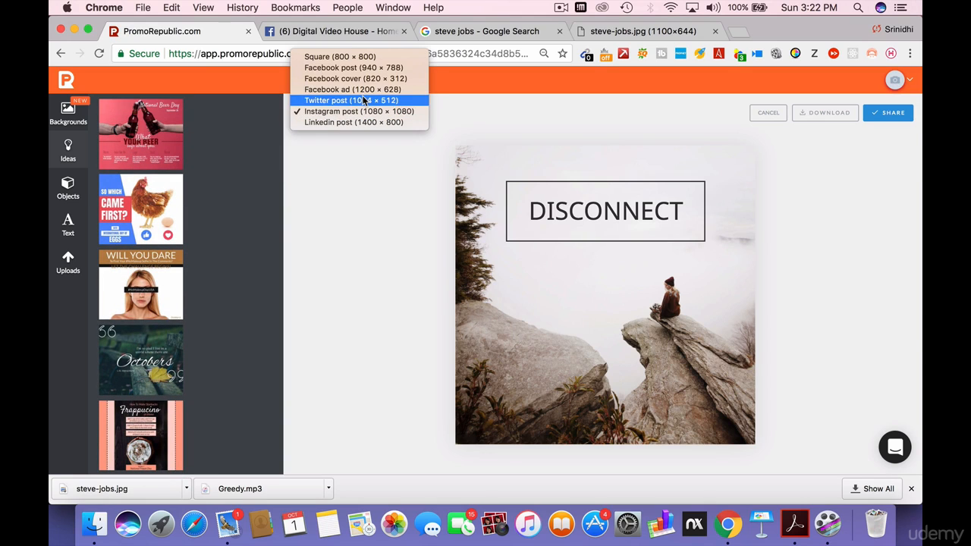
left_click(363, 101)
left_click(367, 112)
left_click(366, 91)
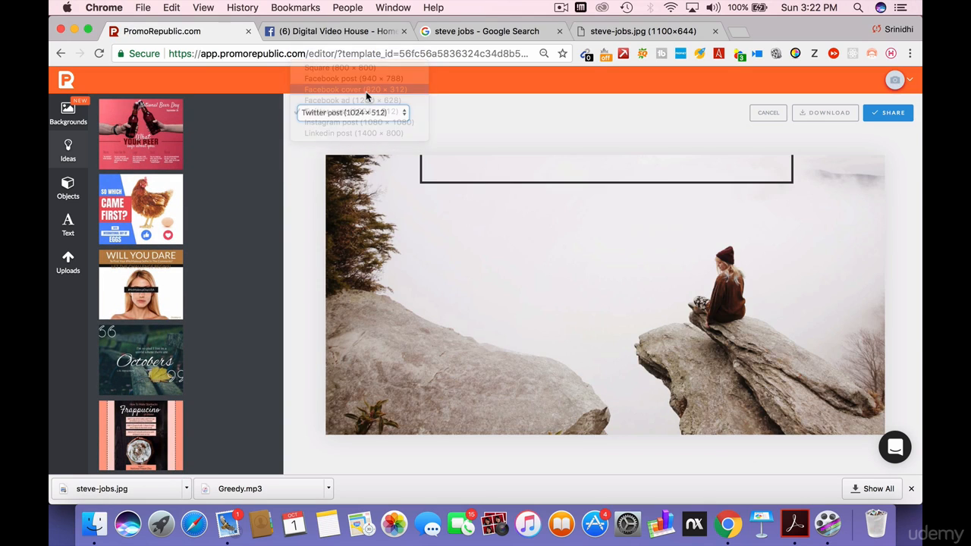
Load the "So which came first?" International Day of Eggs template and check its available design formats
left_click(161, 213)
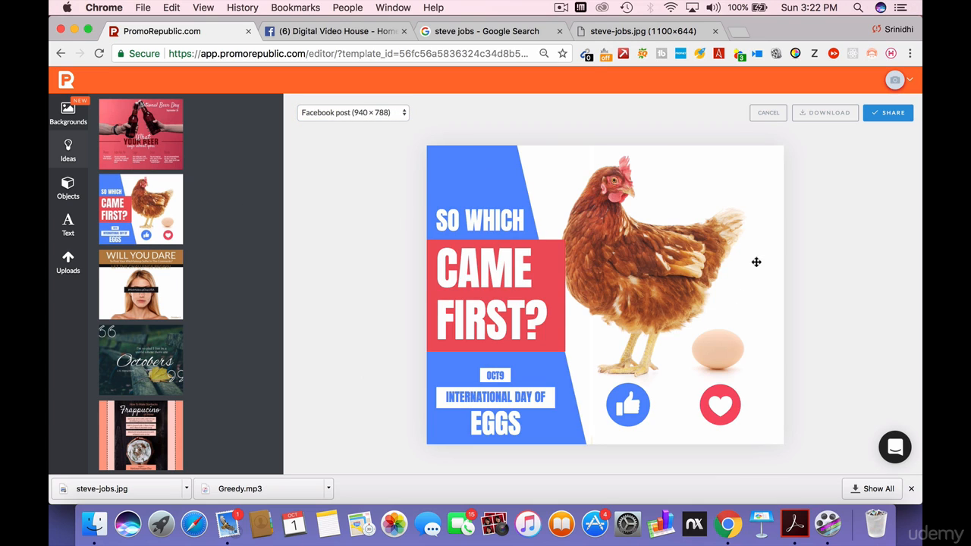
left_click(354, 112)
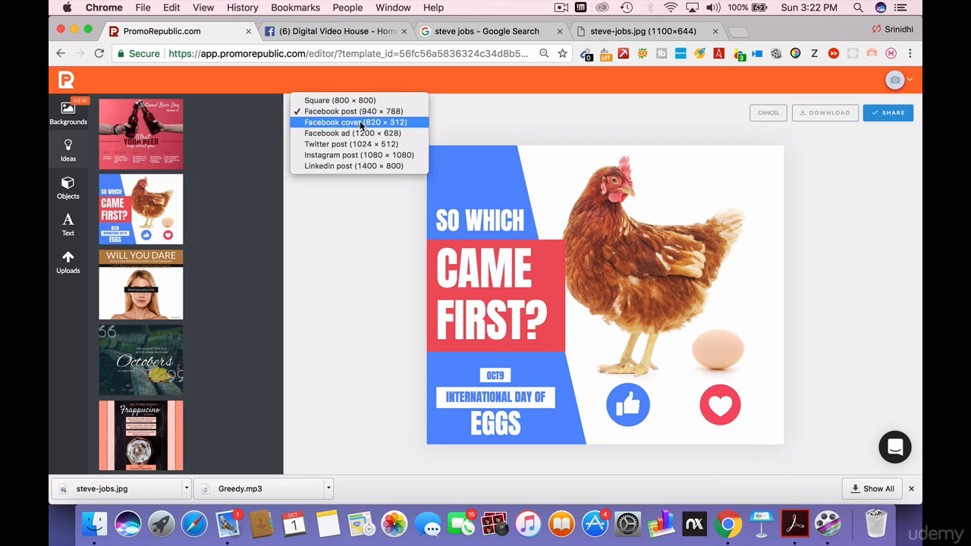
left_click(491, 119)
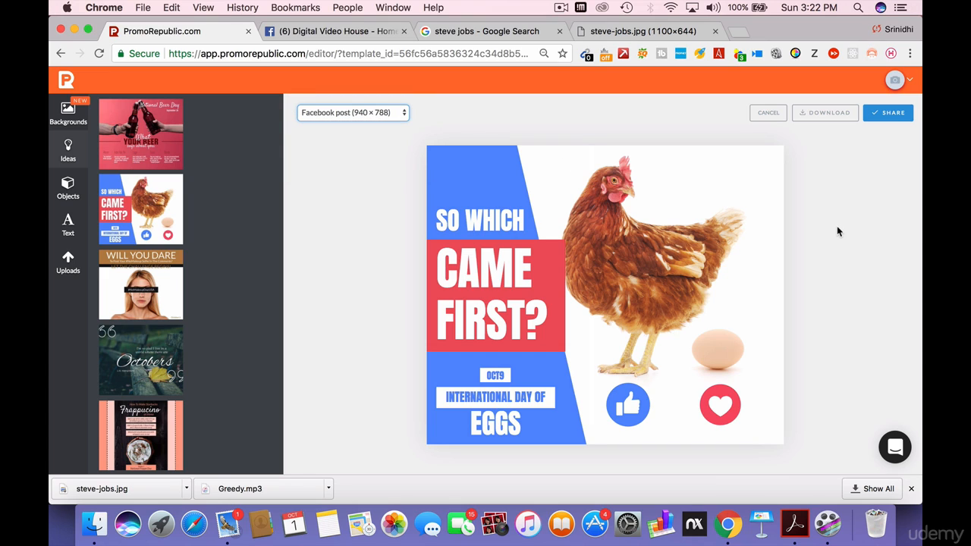